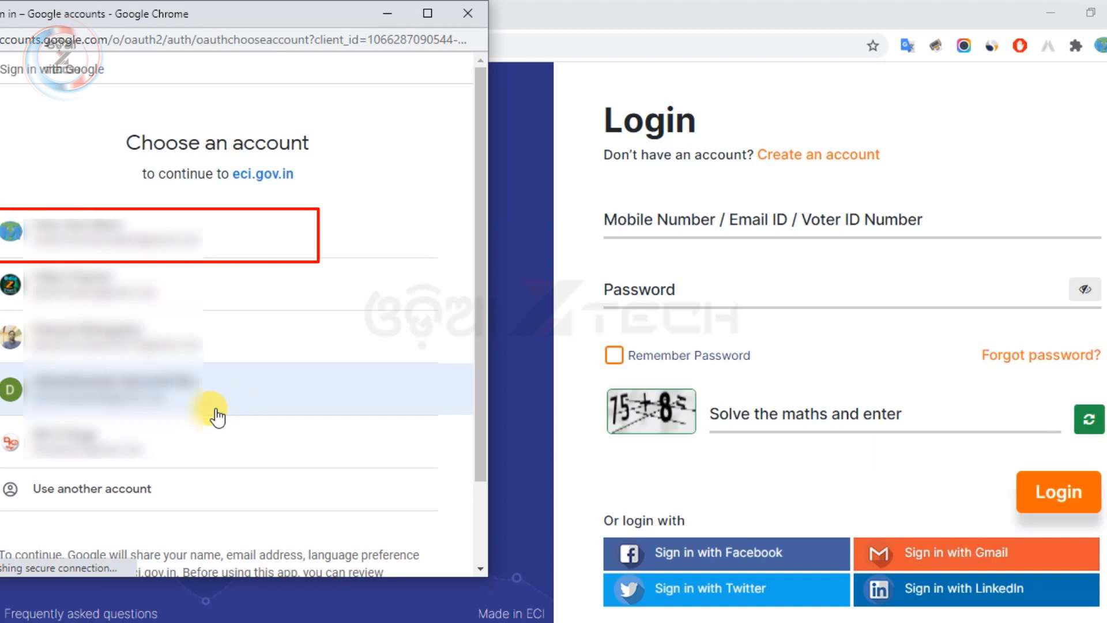
Sign in with the Google account and accept the terms of service and privacy policy.
left_click(113, 235)
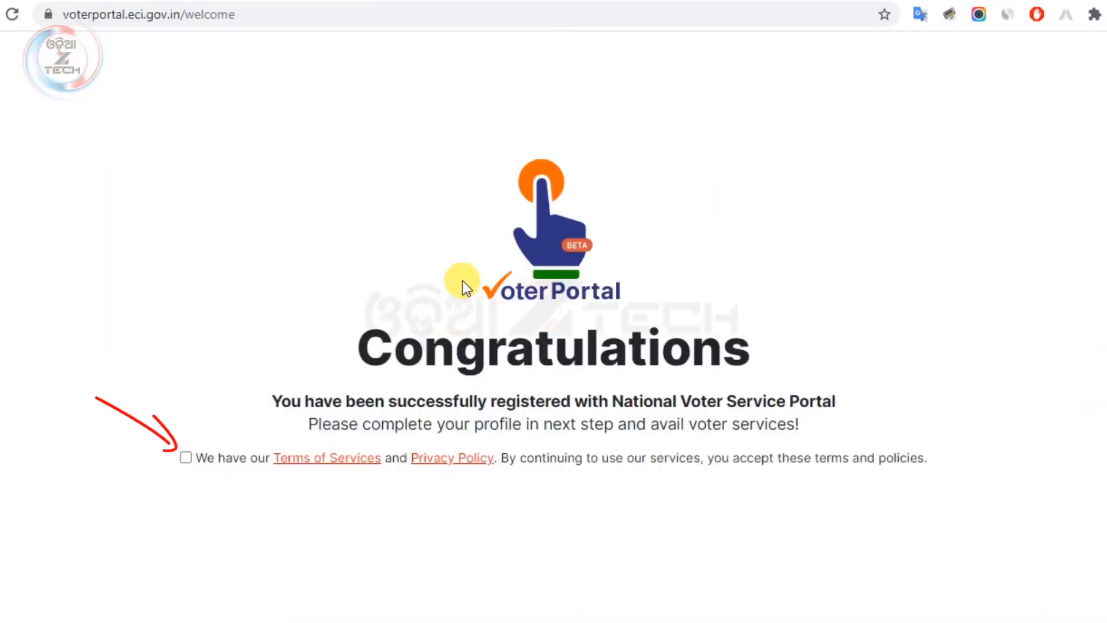
left_click(185, 457)
left_click(536, 495)
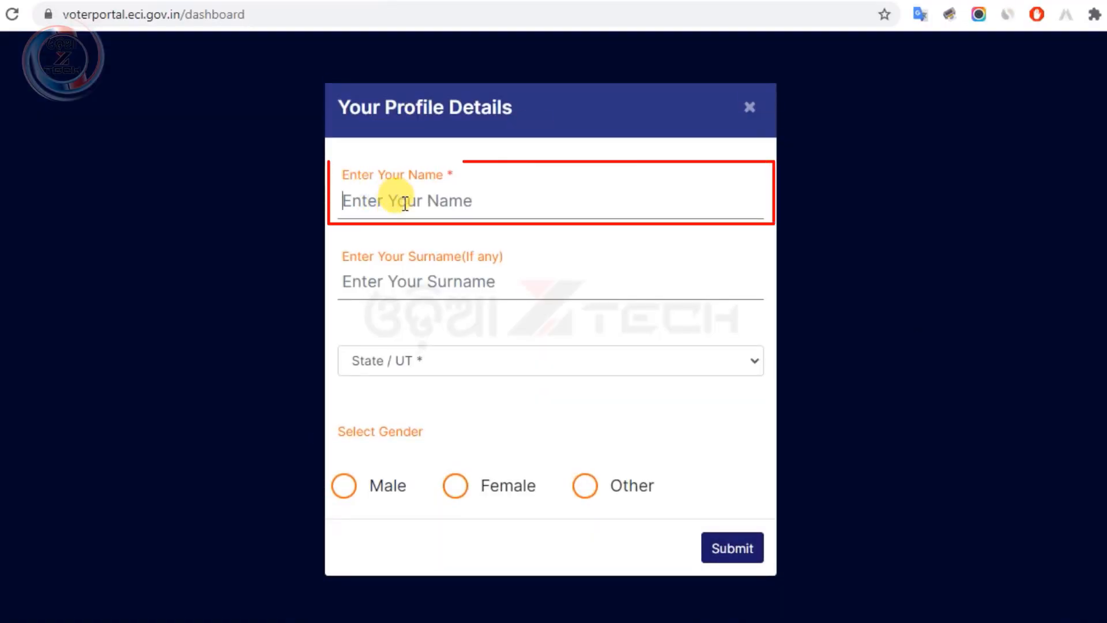
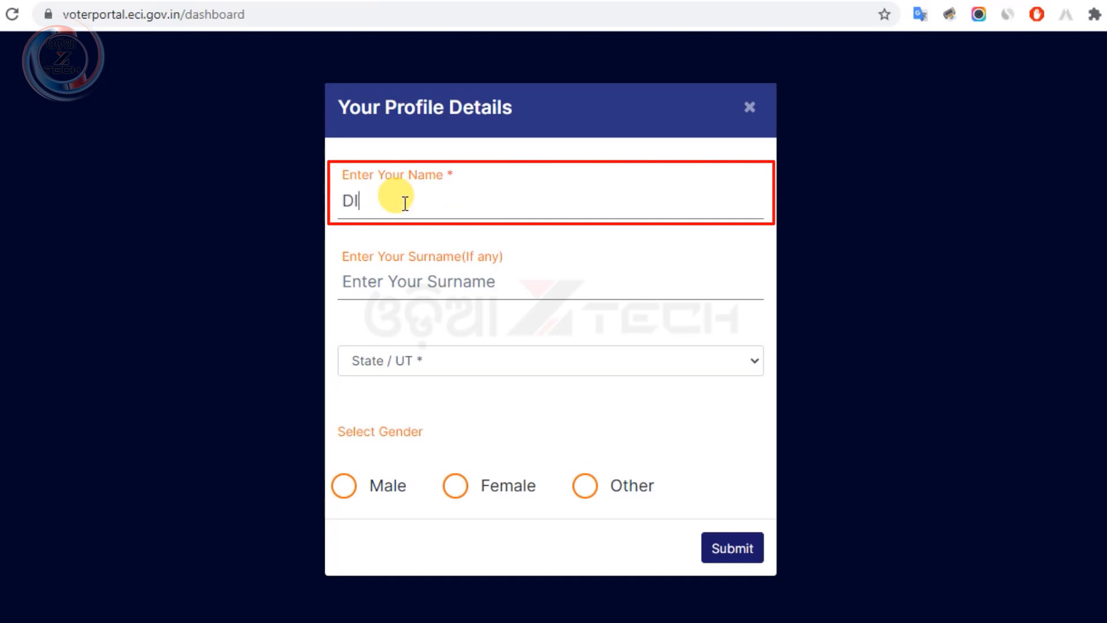
Enter the voter's first name and surname, choose Odisha as state and Male as gender, and submit.
key("Tab")
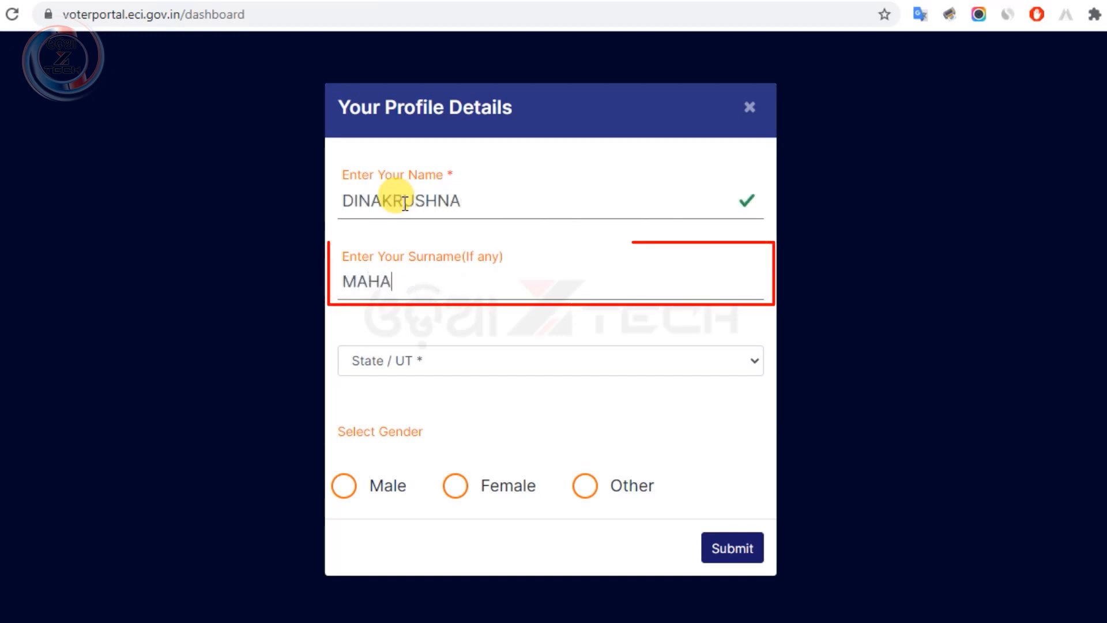
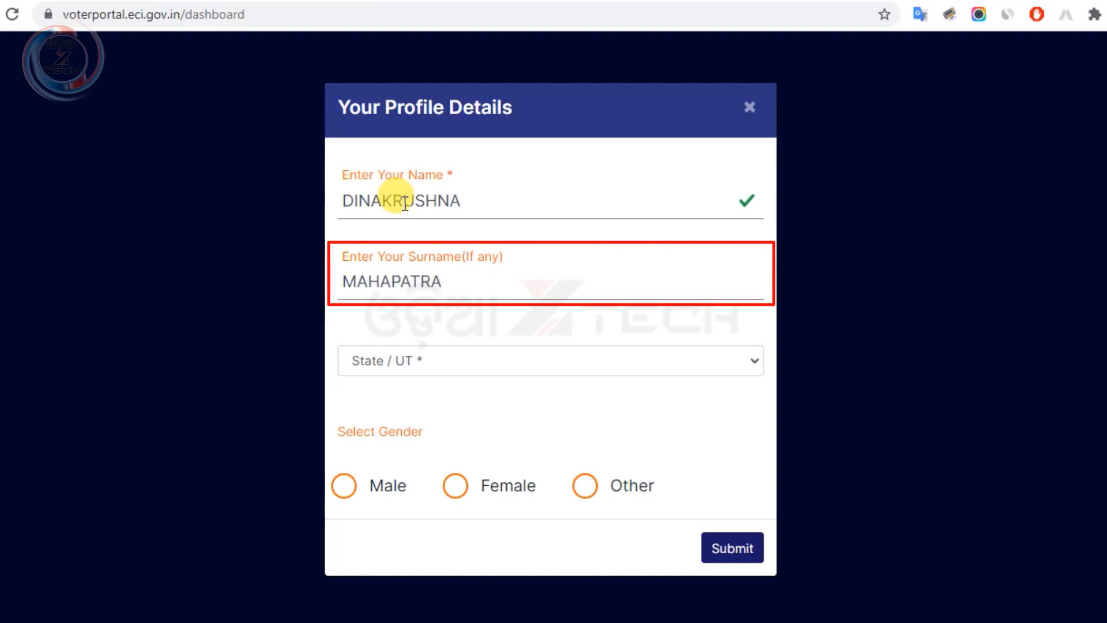
left_click(441, 368)
scroll(429, 192, "down", 5)
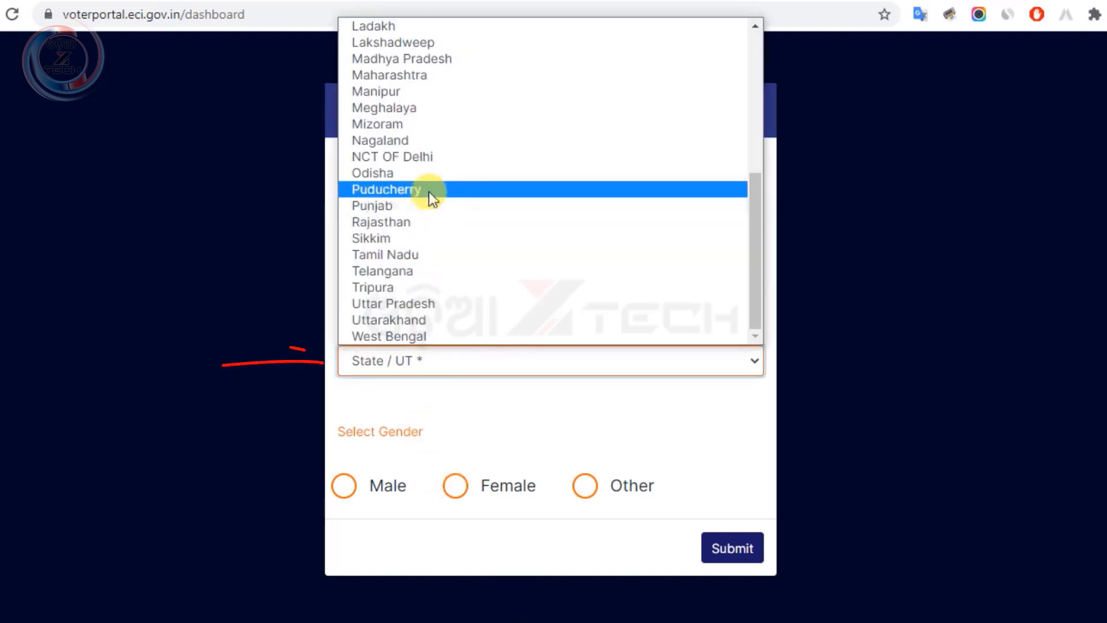
left_click(438, 176)
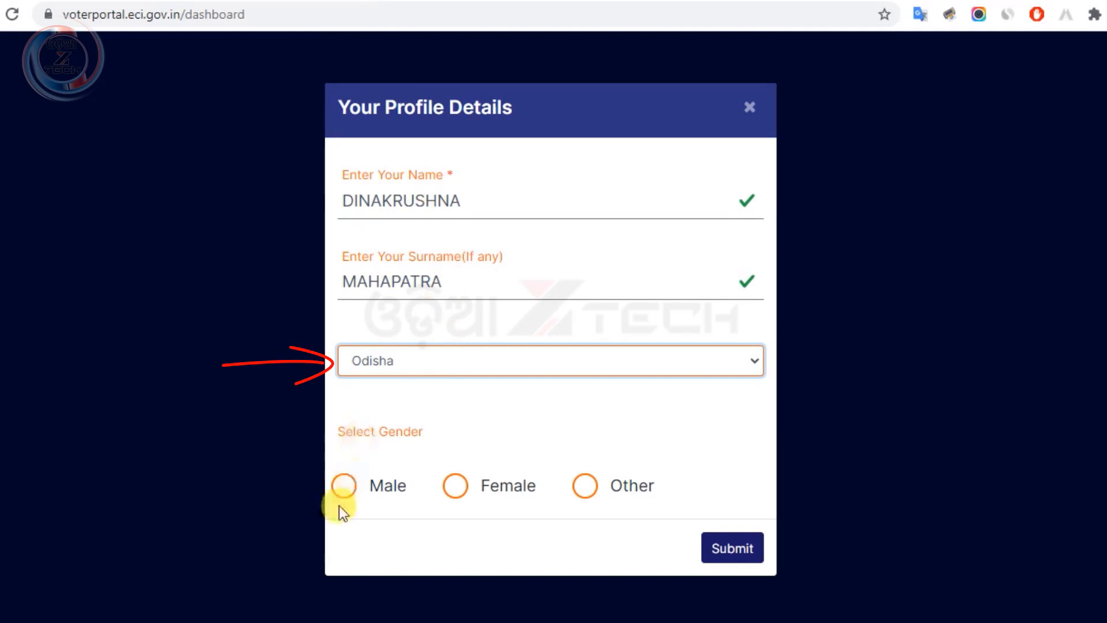
left_click(341, 489)
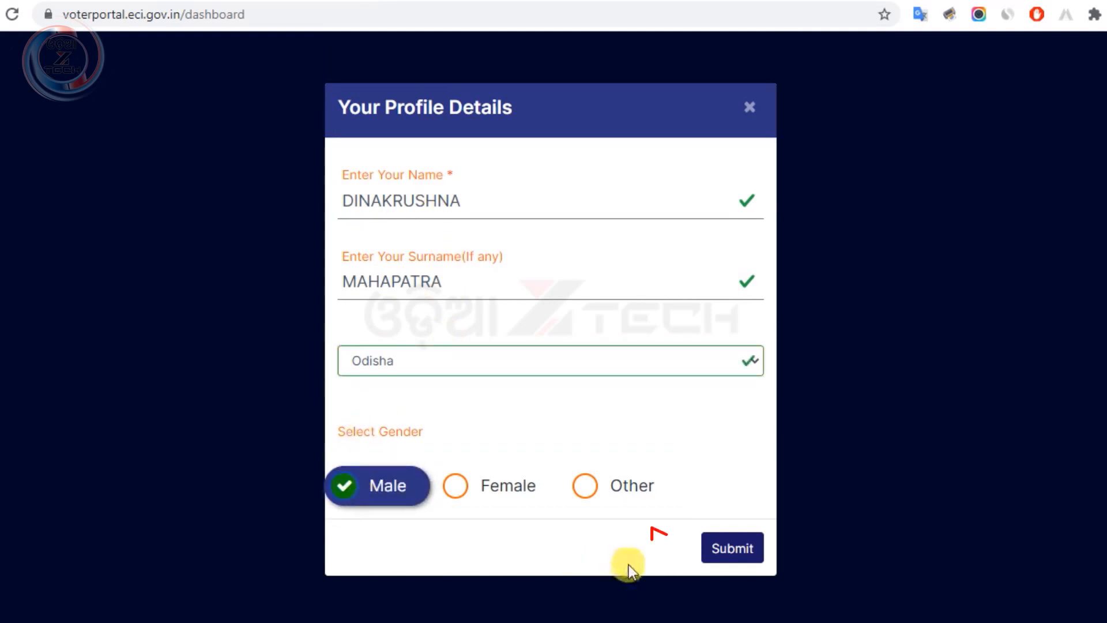
left_click(730, 551)
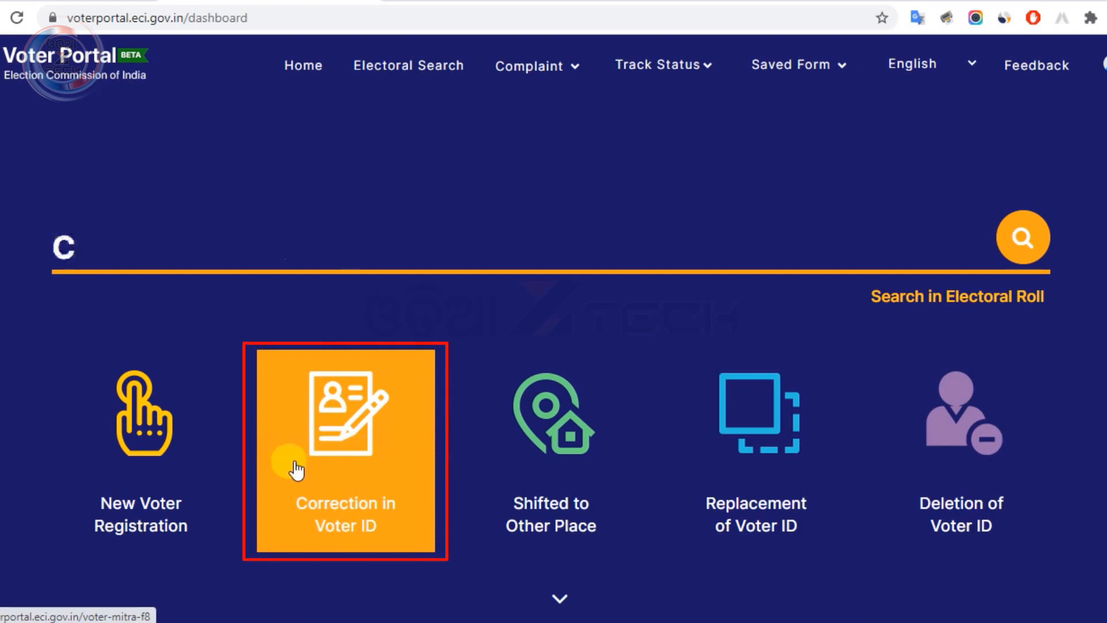
Open Correction in Voter ID and start the Voter Mitra guided correction.
left_click(347, 474)
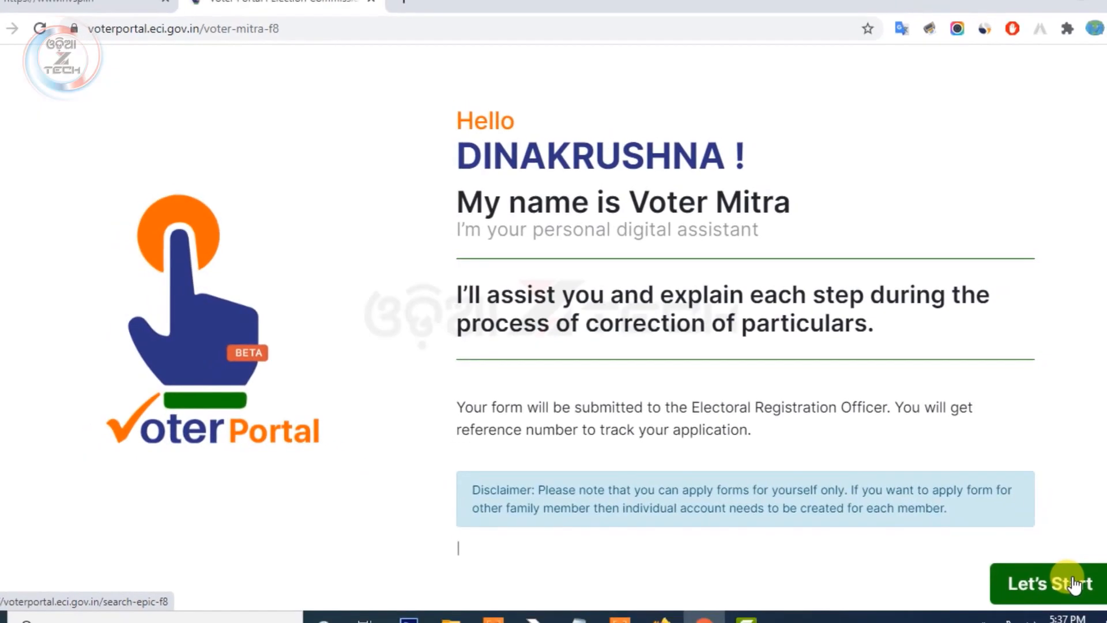
left_click(1074, 584)
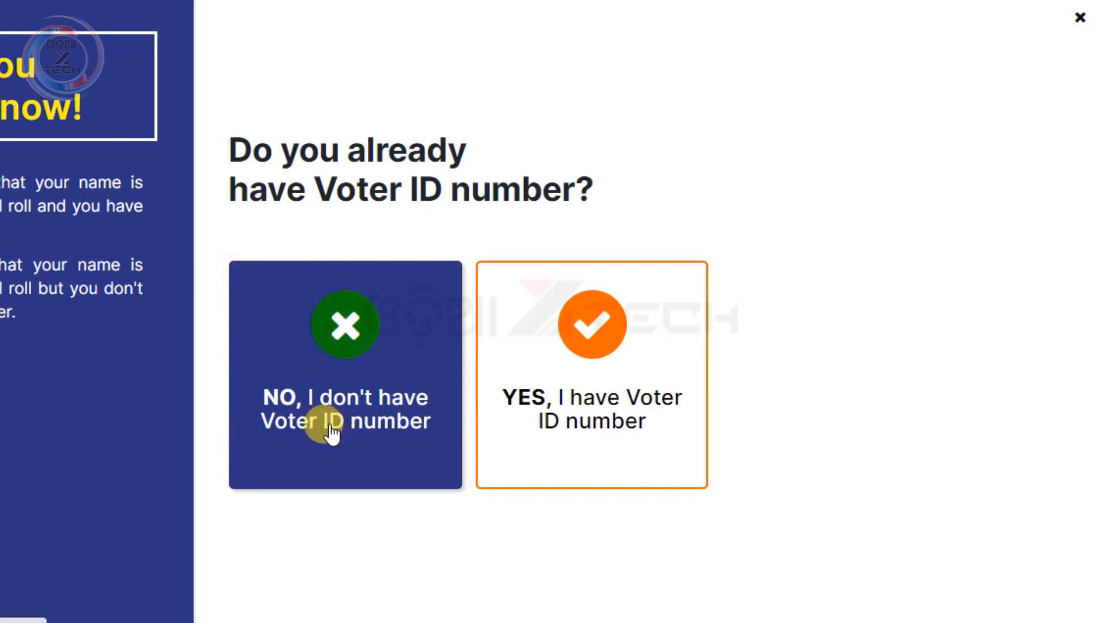
Confirm having a Voter ID, fetch the record by the EPIC number, and save it.
left_click(533, 457)
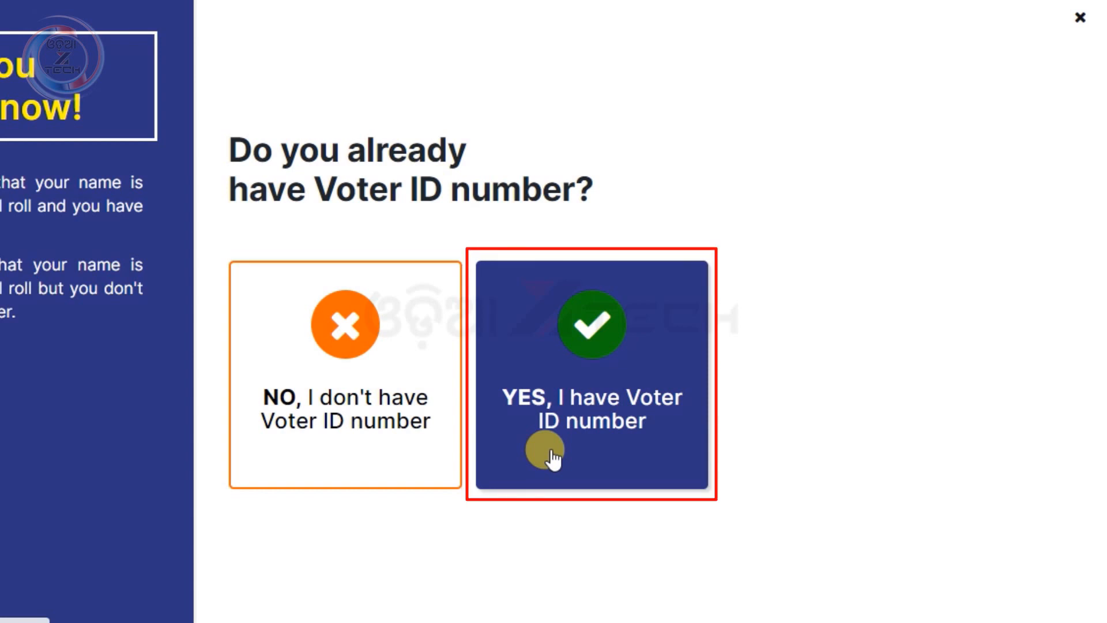
left_click(552, 458)
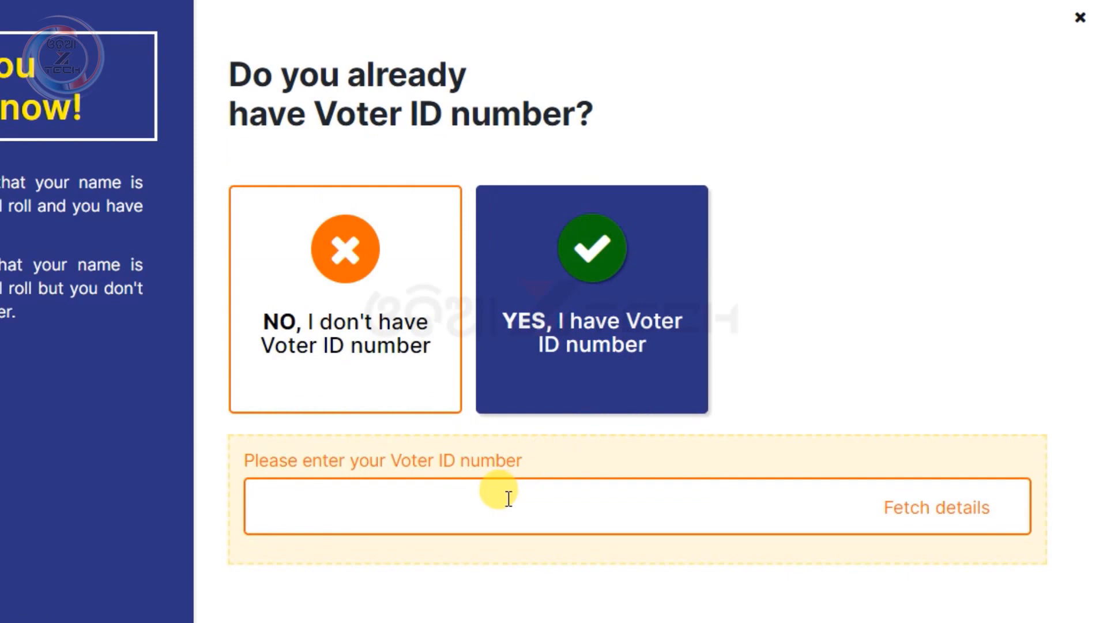
type("XC")
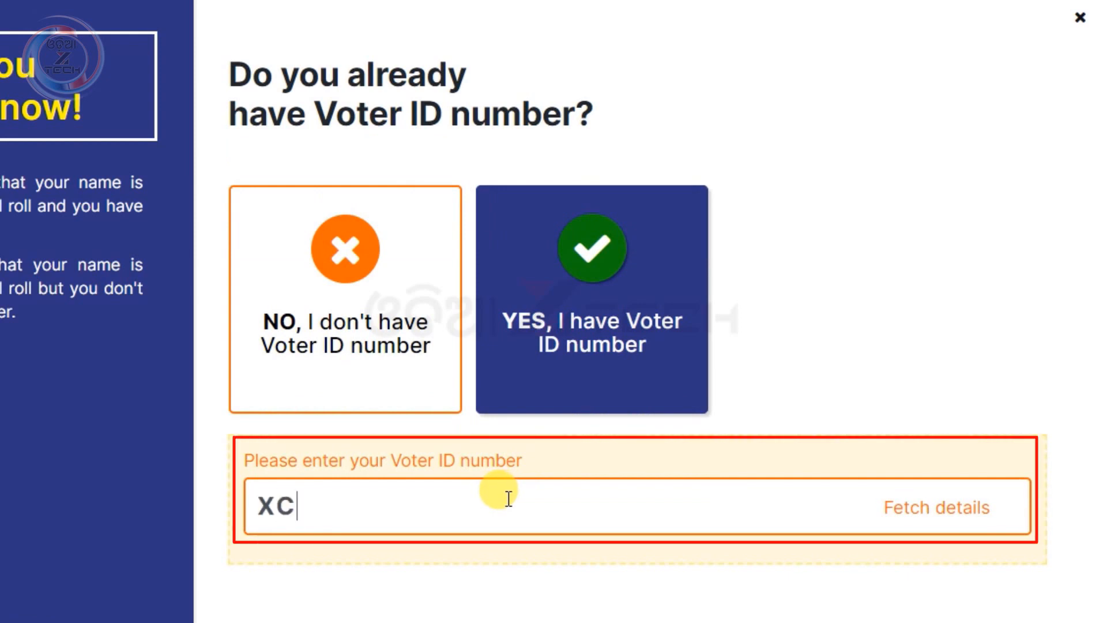
type("Q•••••••")
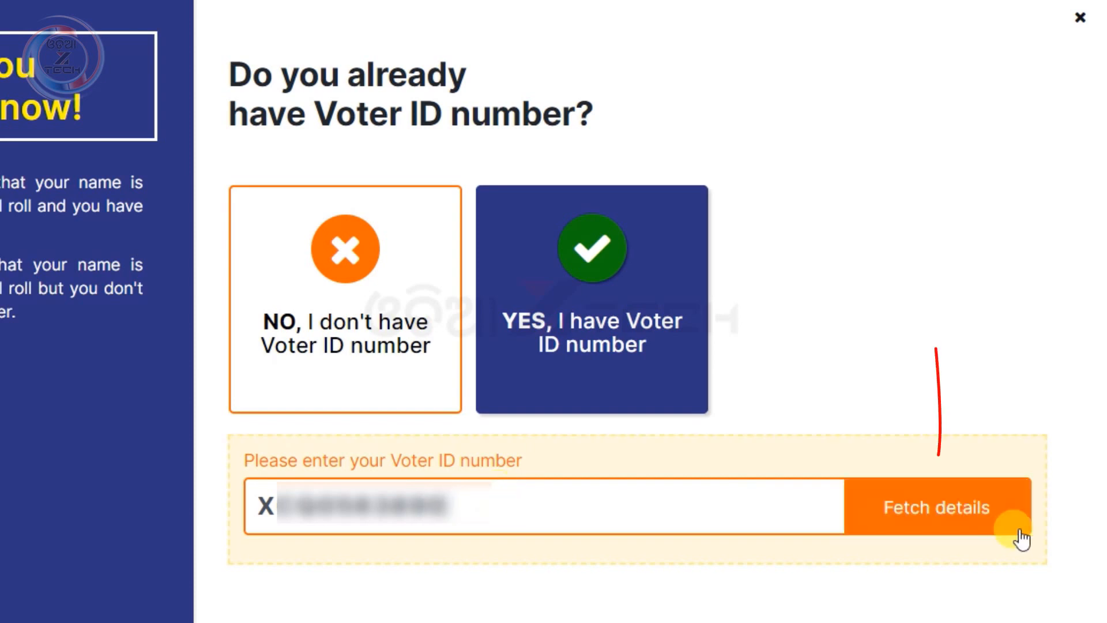
left_click(967, 519)
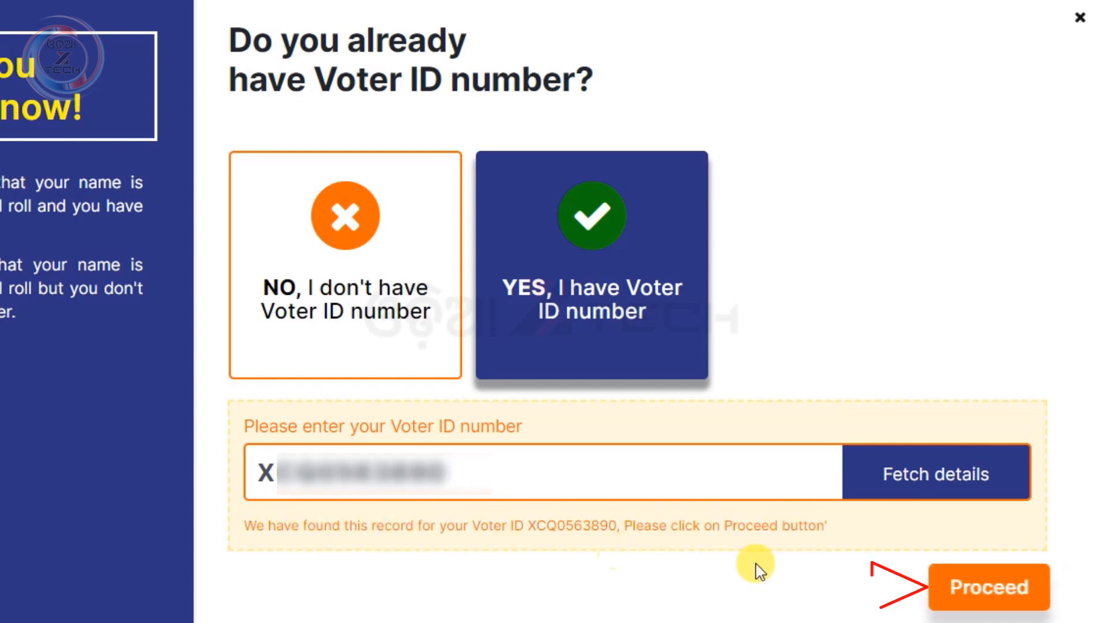
left_click(952, 587)
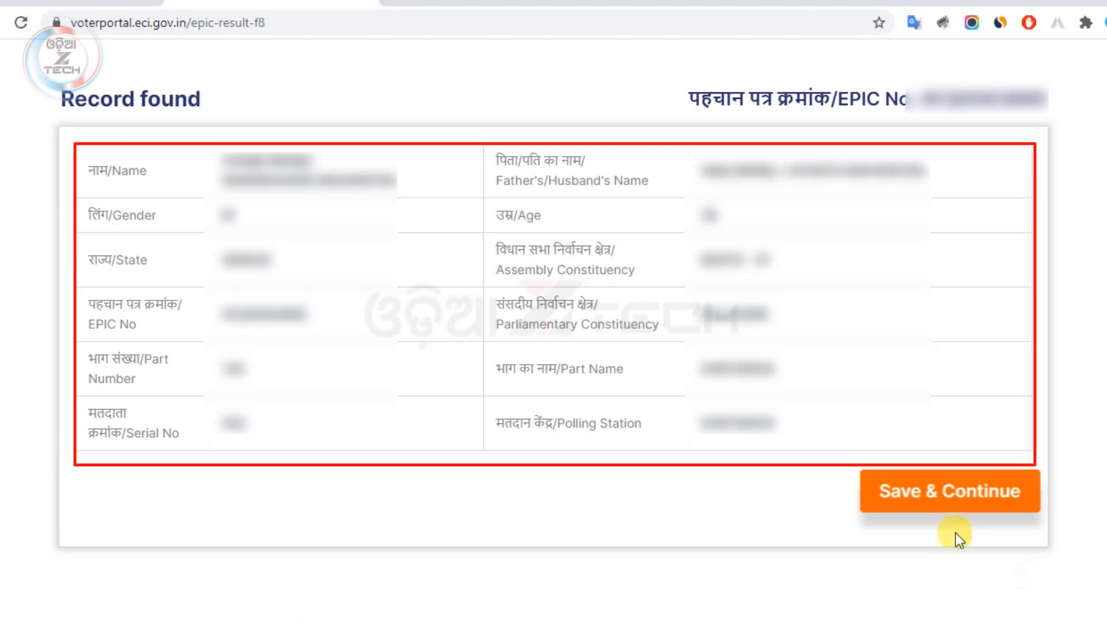
left_click(940, 494)
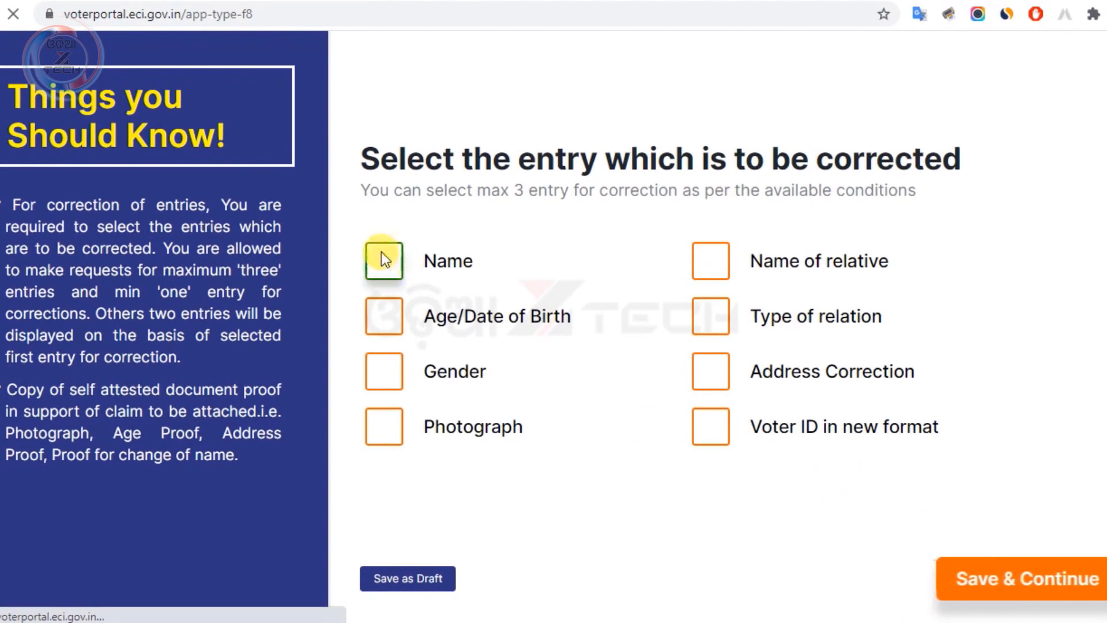
Enter the mobile number, request an OTP, and verify it with the received code.
left_click(381, 253)
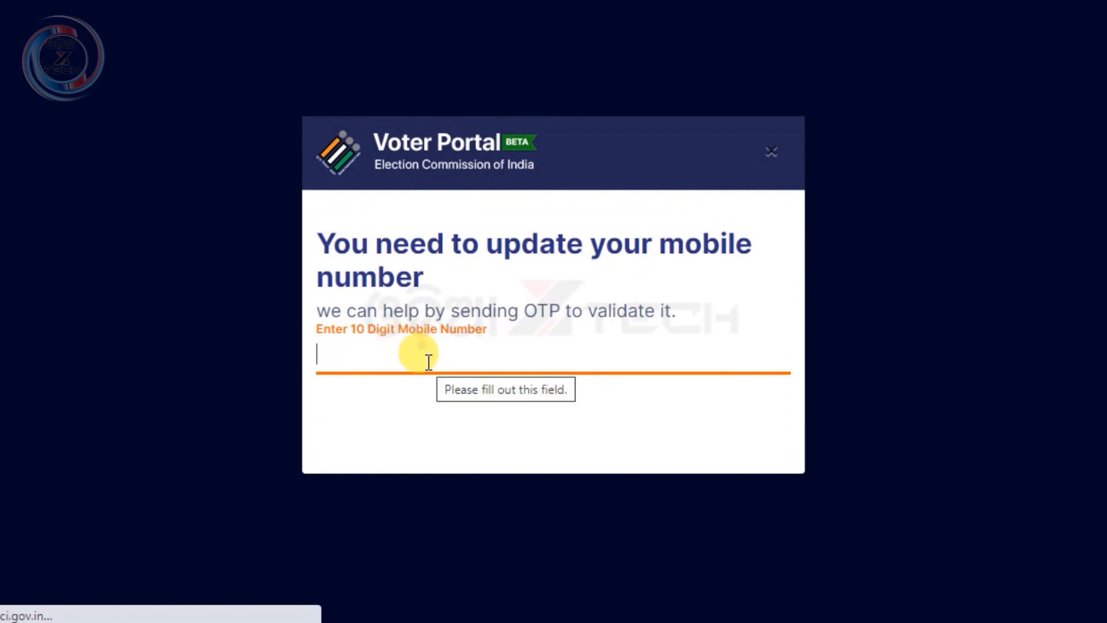
type("??????????")
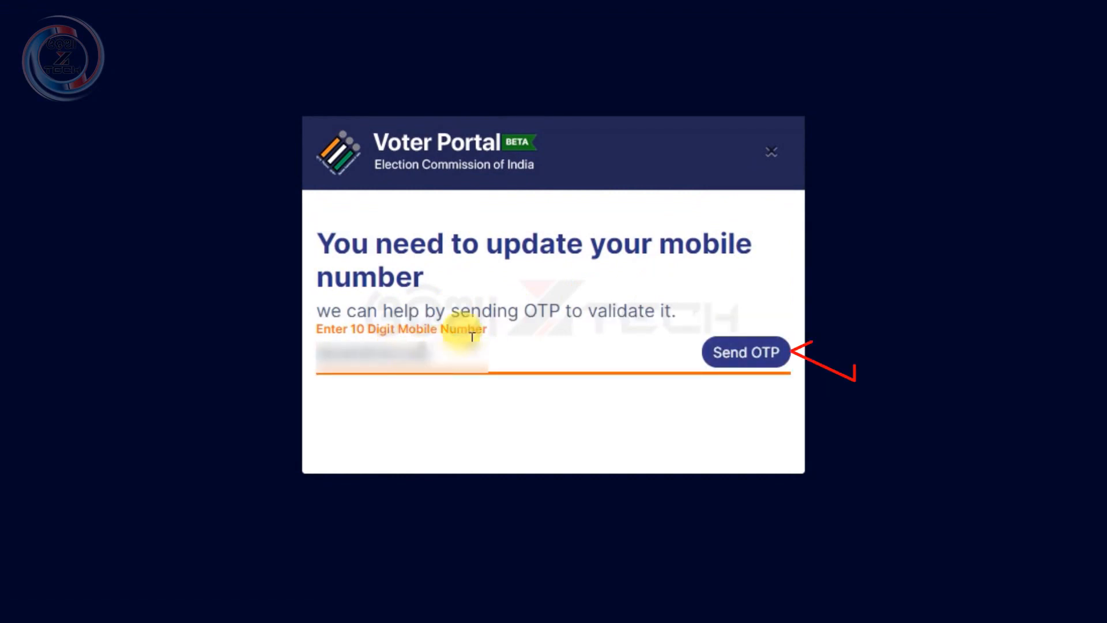
left_click(740, 345)
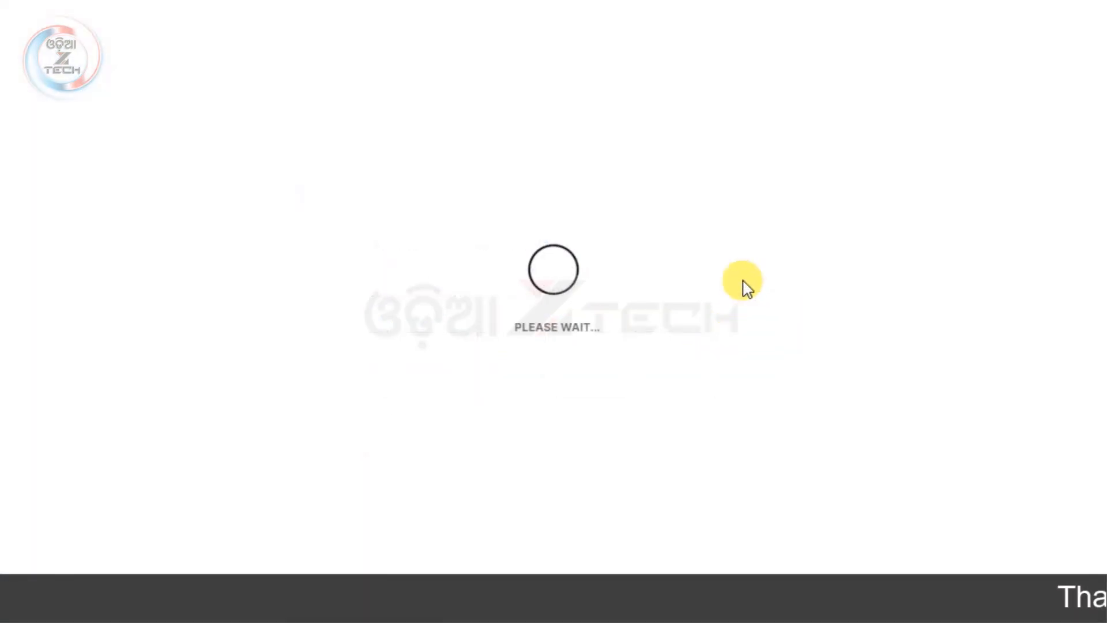
left_click(364, 361)
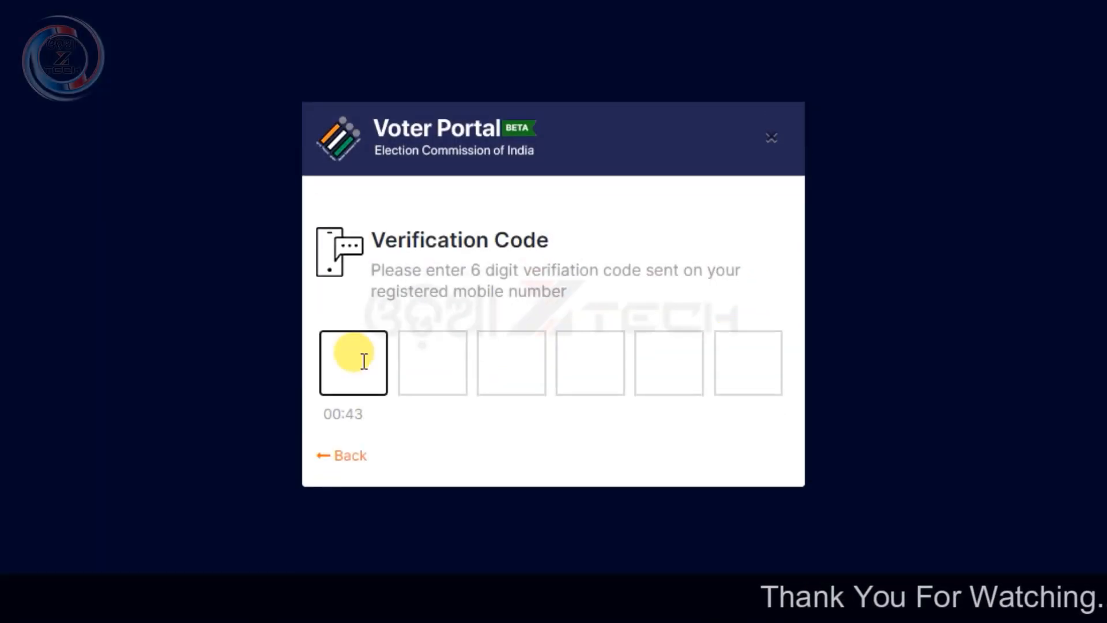
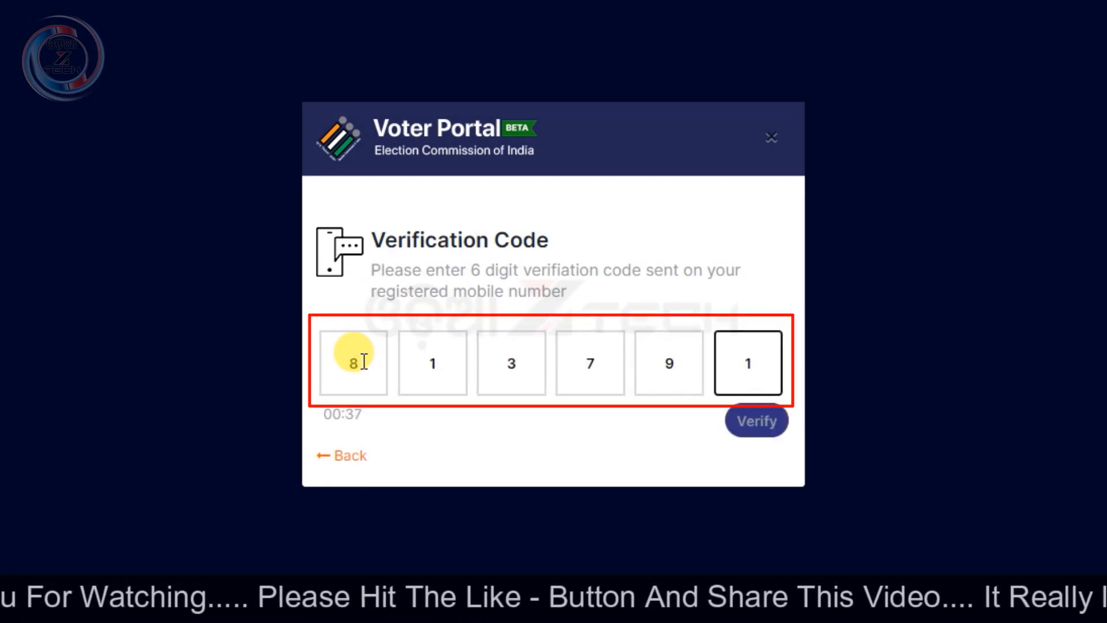
left_click(774, 432)
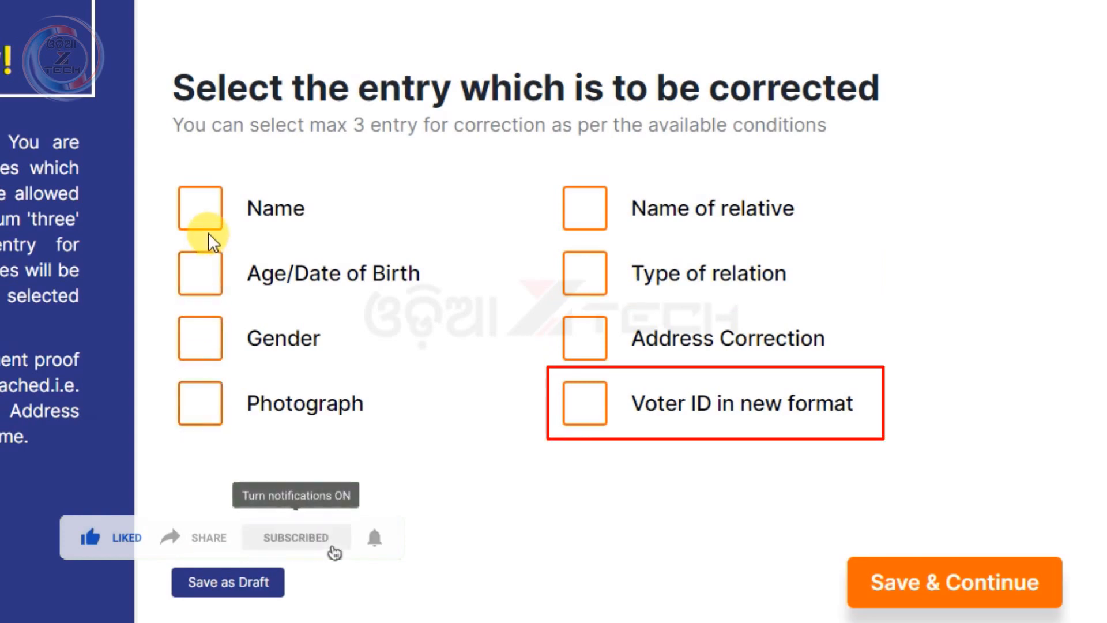
Tick Name, Age/Date of Birth and Photograph for correction and save.
left_click(208, 213)
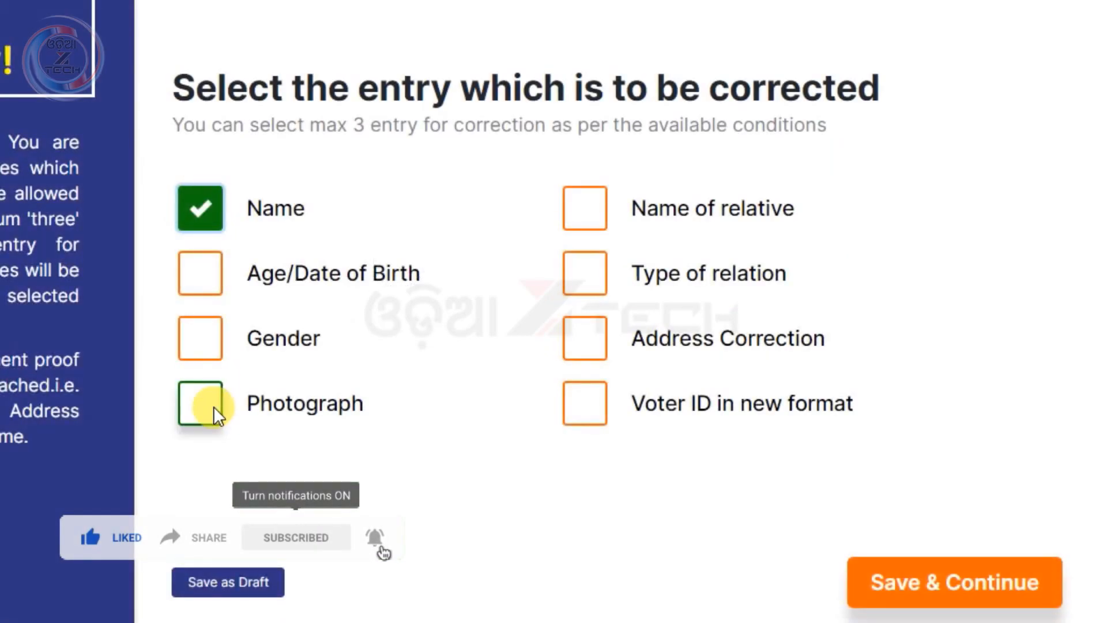
left_click(213, 406)
left_click(210, 293)
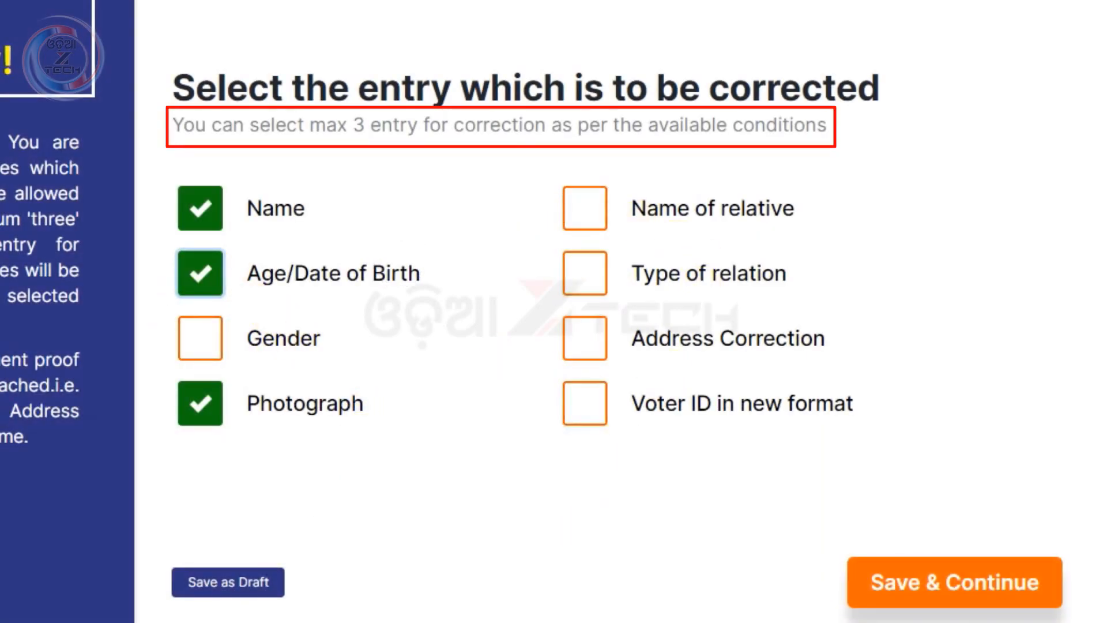
left_click(196, 274)
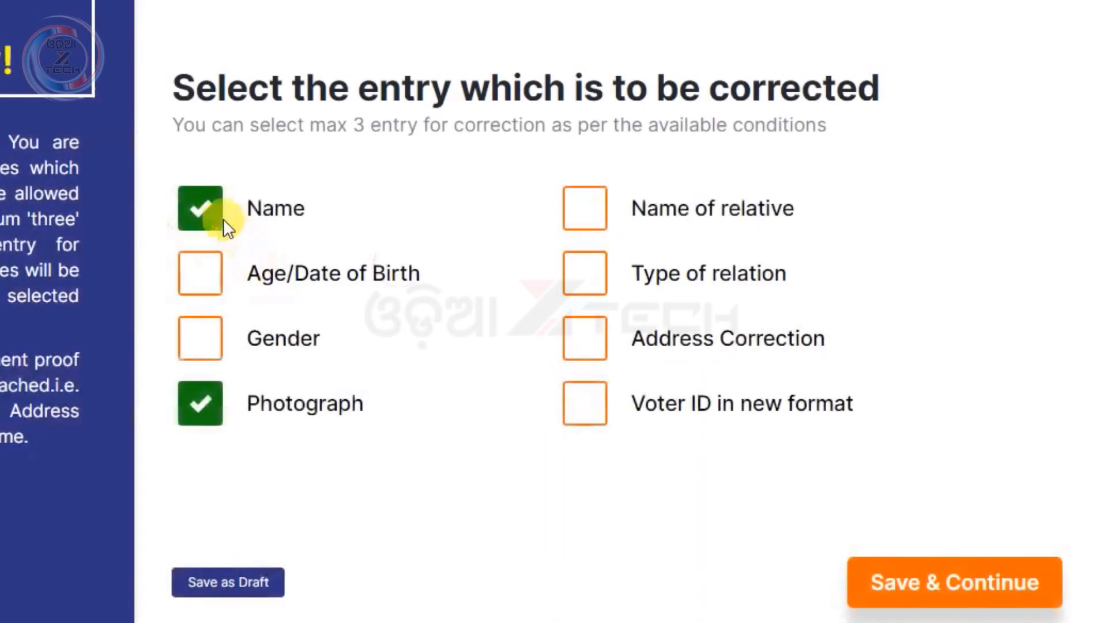
left_click(216, 216)
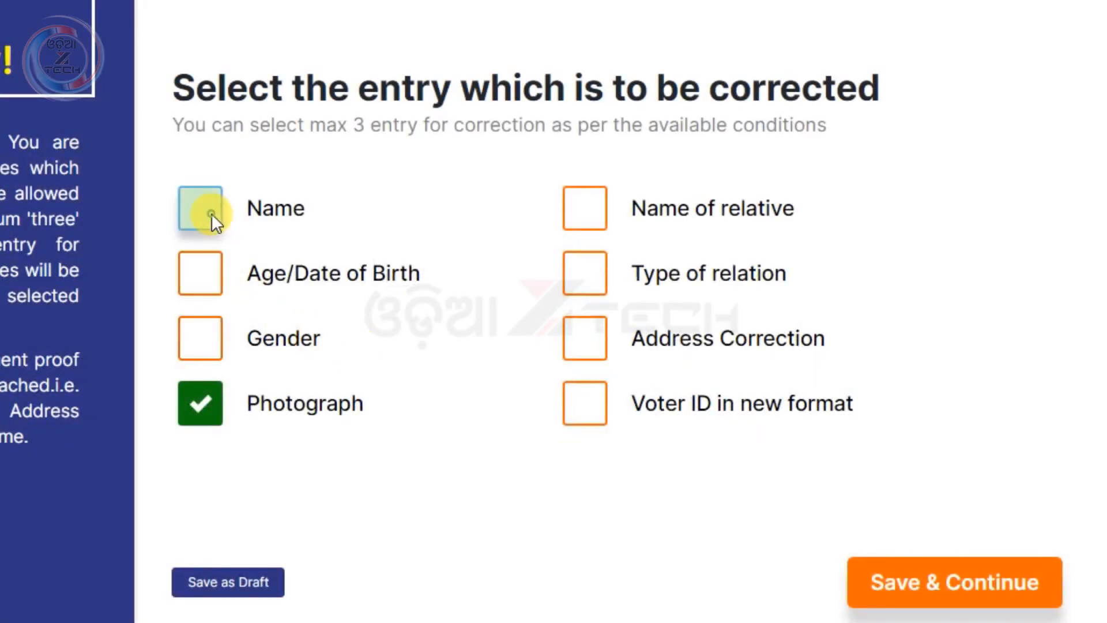
left_click(211, 213)
left_click(202, 273)
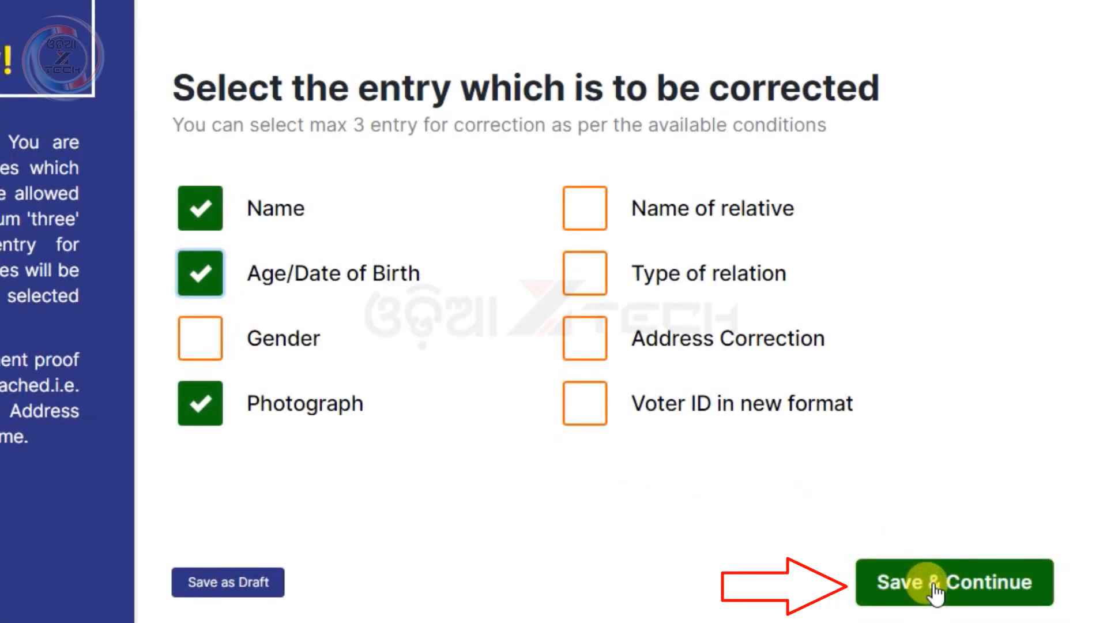
left_click(935, 582)
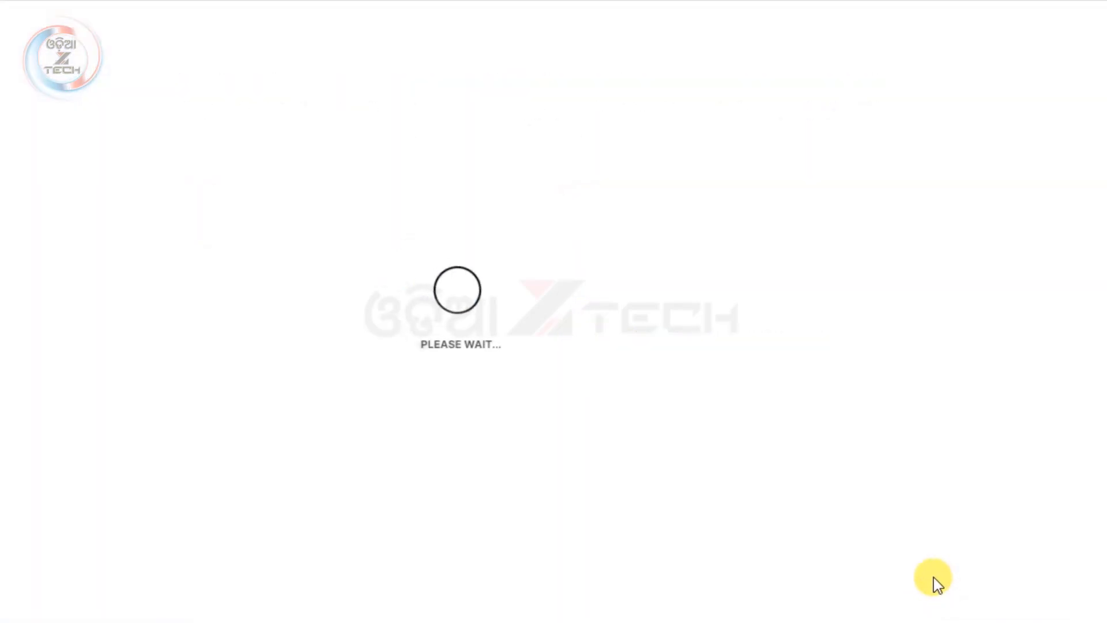
Type the corrected first name and surname into the English name fields.
scroll(593, 408, "down", 3)
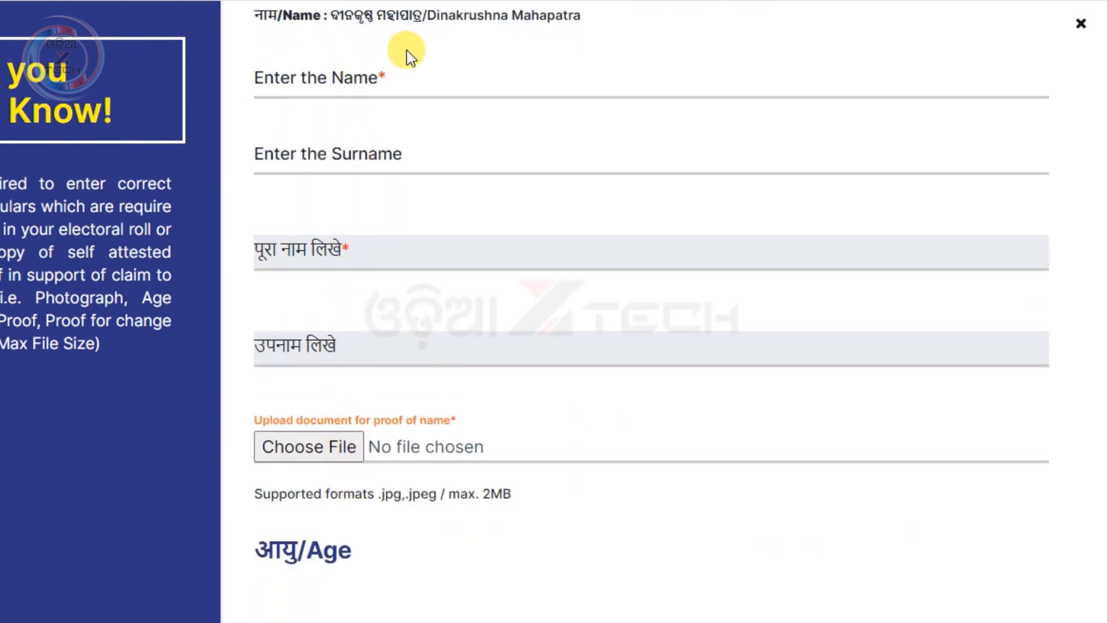
scroll(312, 77, "up", 3)
left_click(366, 279)
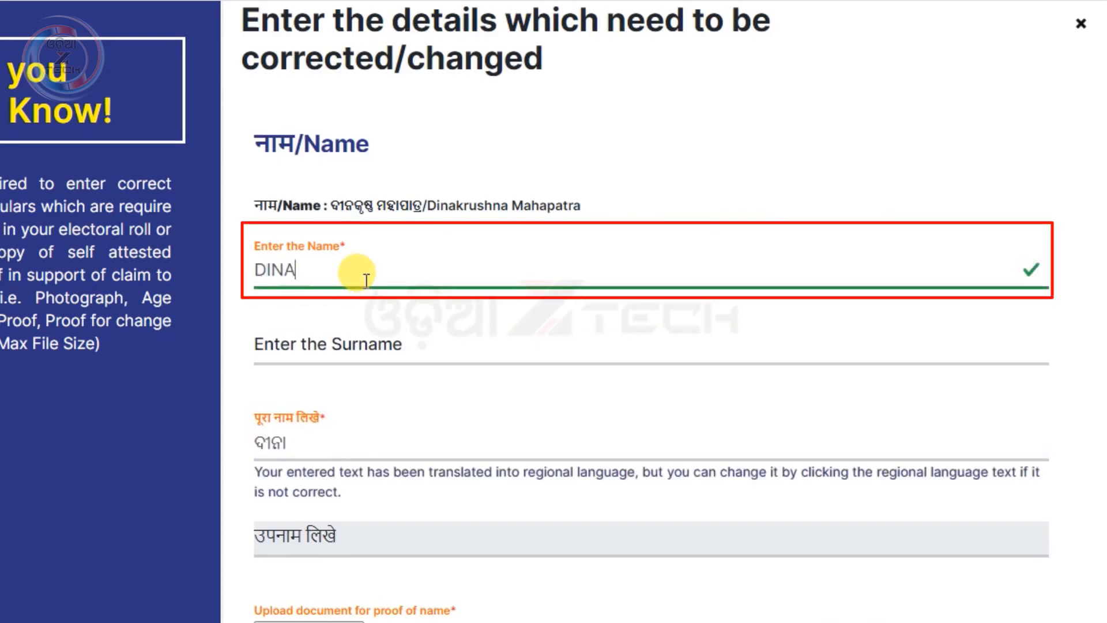
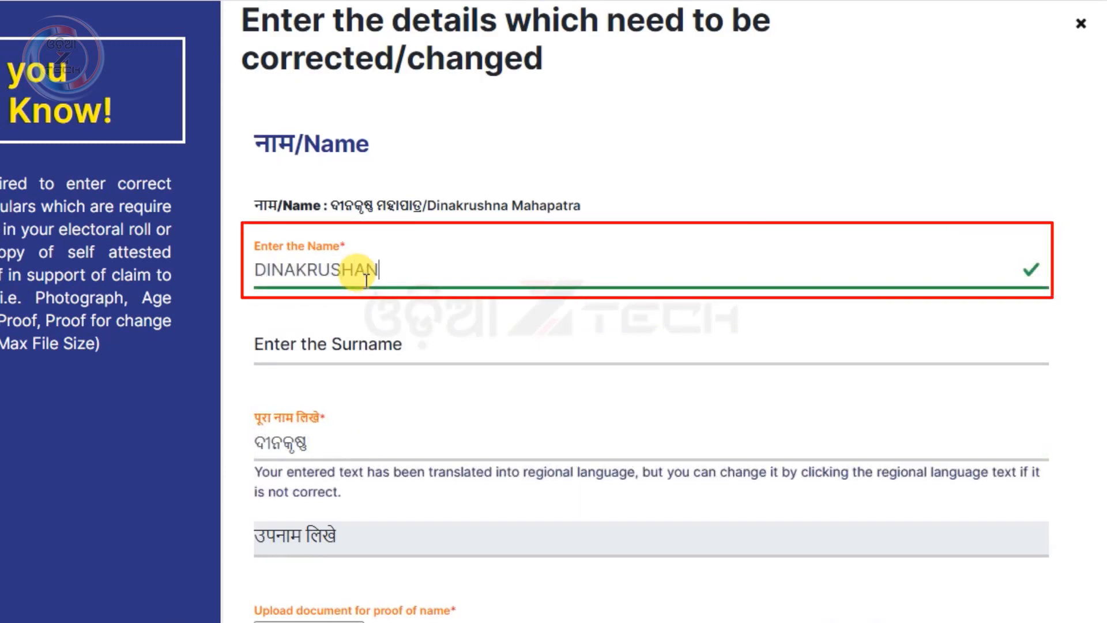
scroll(375, 375, "down", 2)
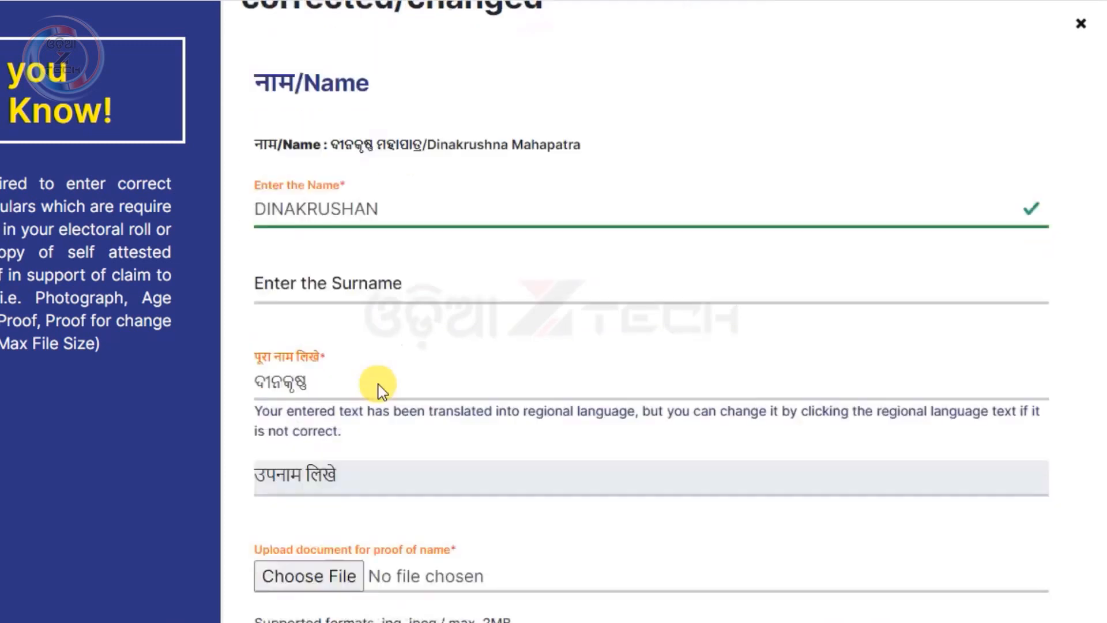
left_click(338, 258)
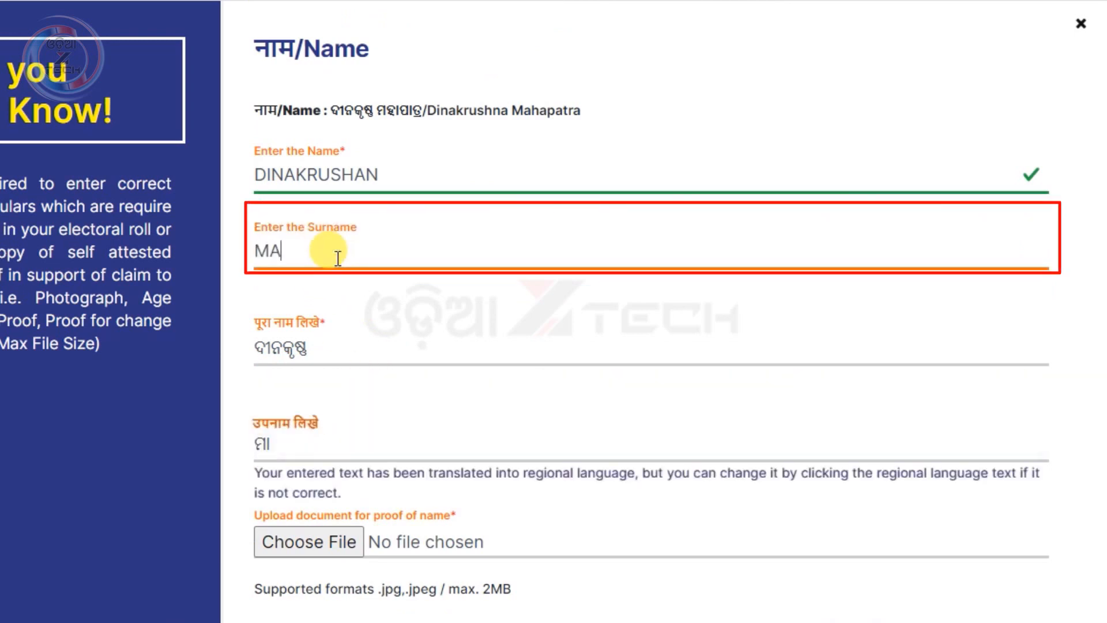
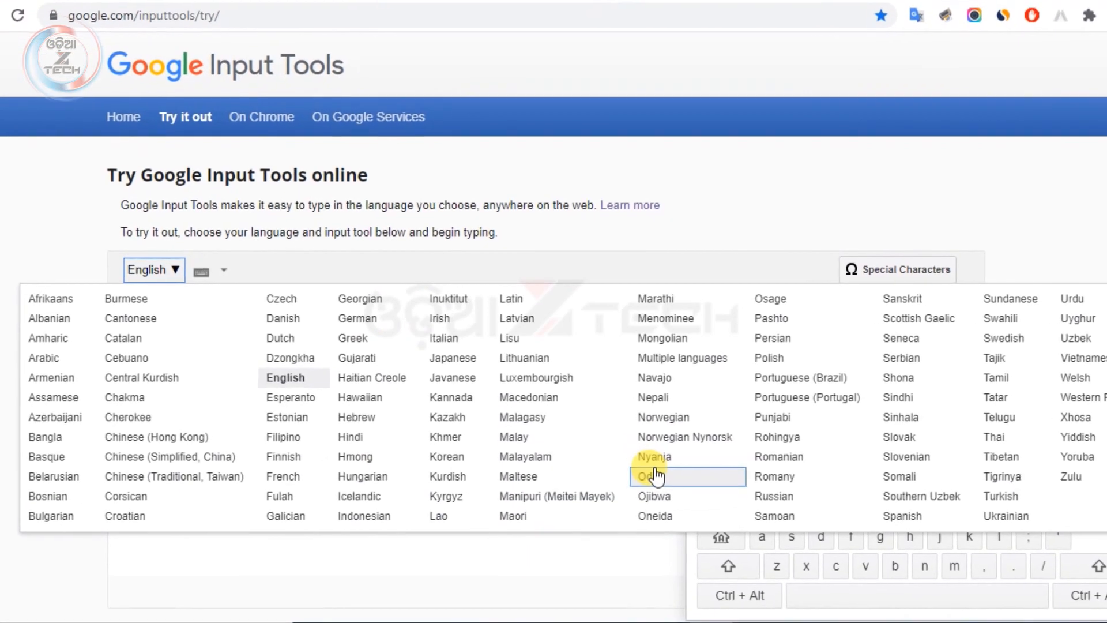
In Google Input Tools with Odia selected, type the surname and select the third Odia spelling.
left_click(651, 597)
type("M")
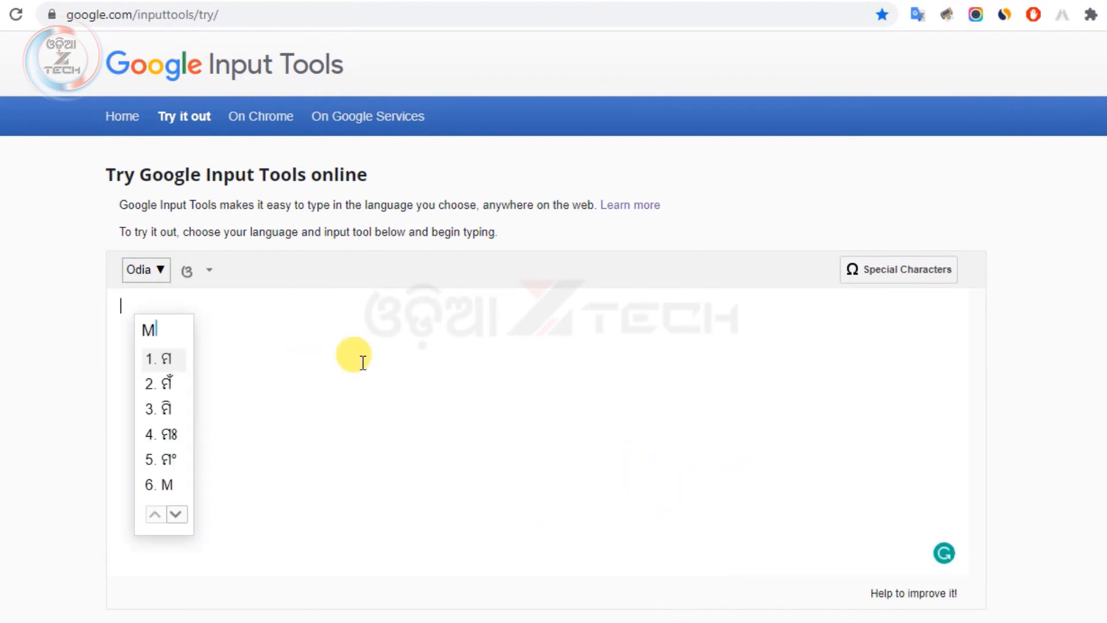
type("OHAPATRA")
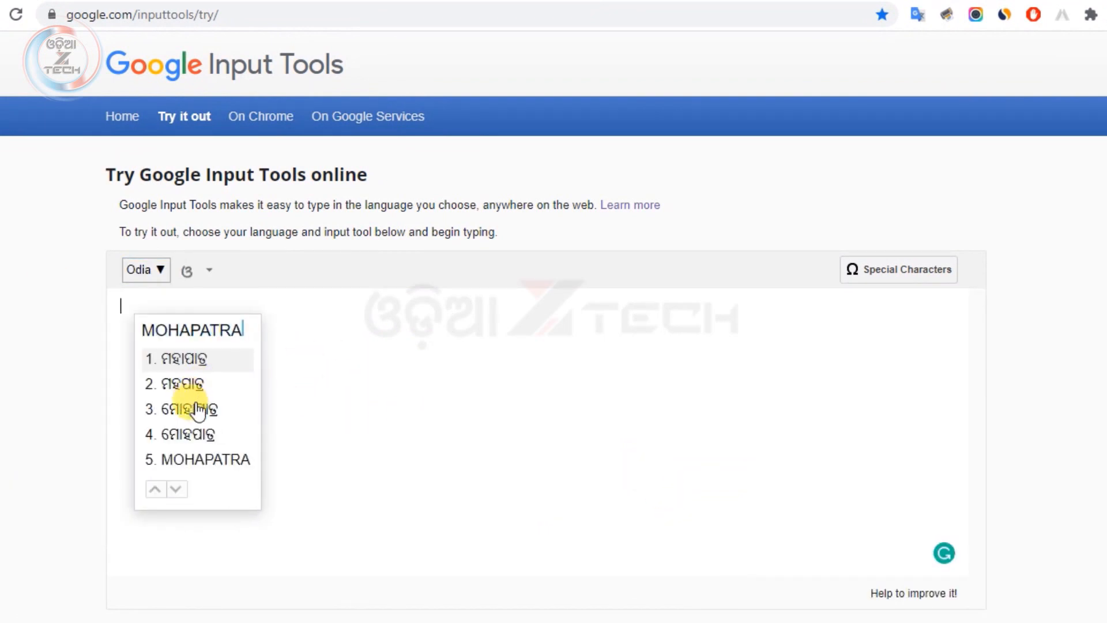
left_click(193, 409)
left_click_drag(180, 312, 122, 307)
key("ctrl+c")
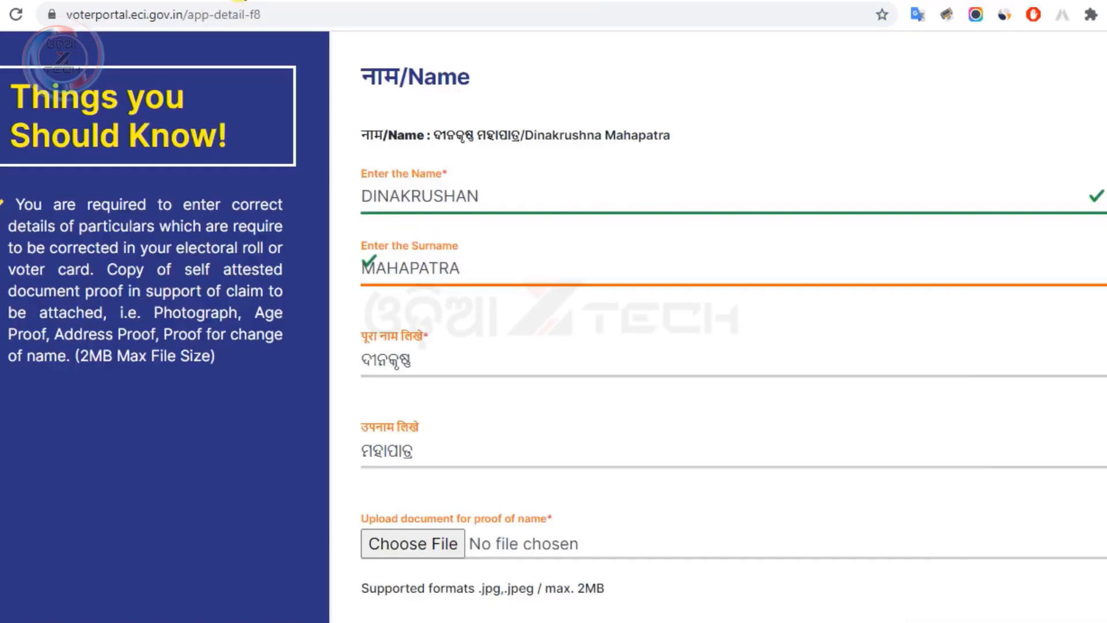
Paste the copied Odia spelling over the form's regional-language surname.
double_click(416, 451)
key("ctrl+v")
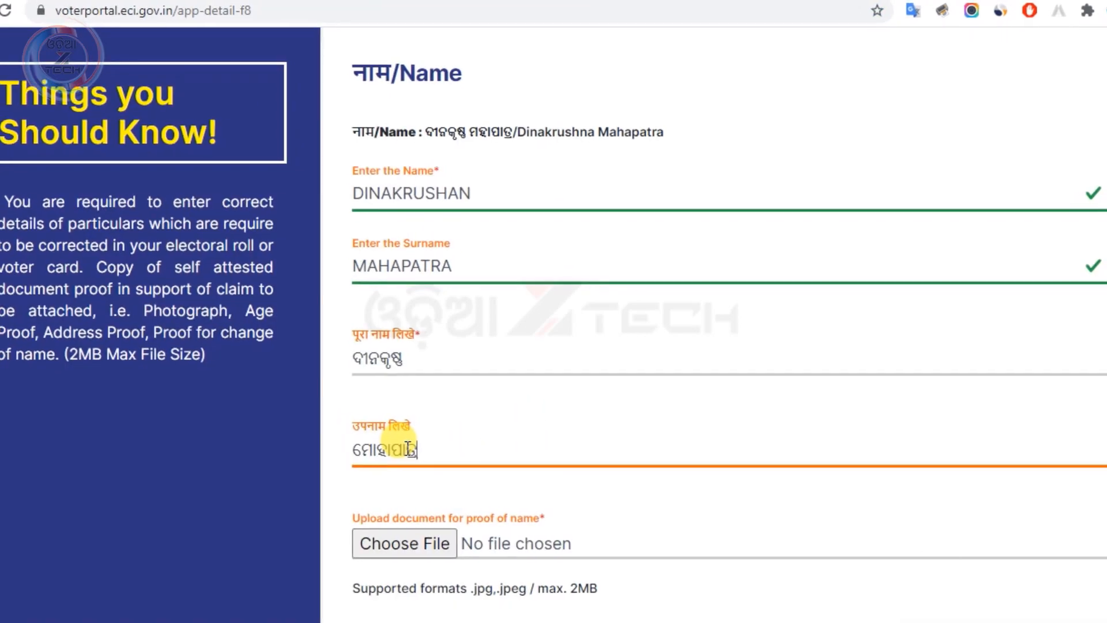
left_click(441, 480)
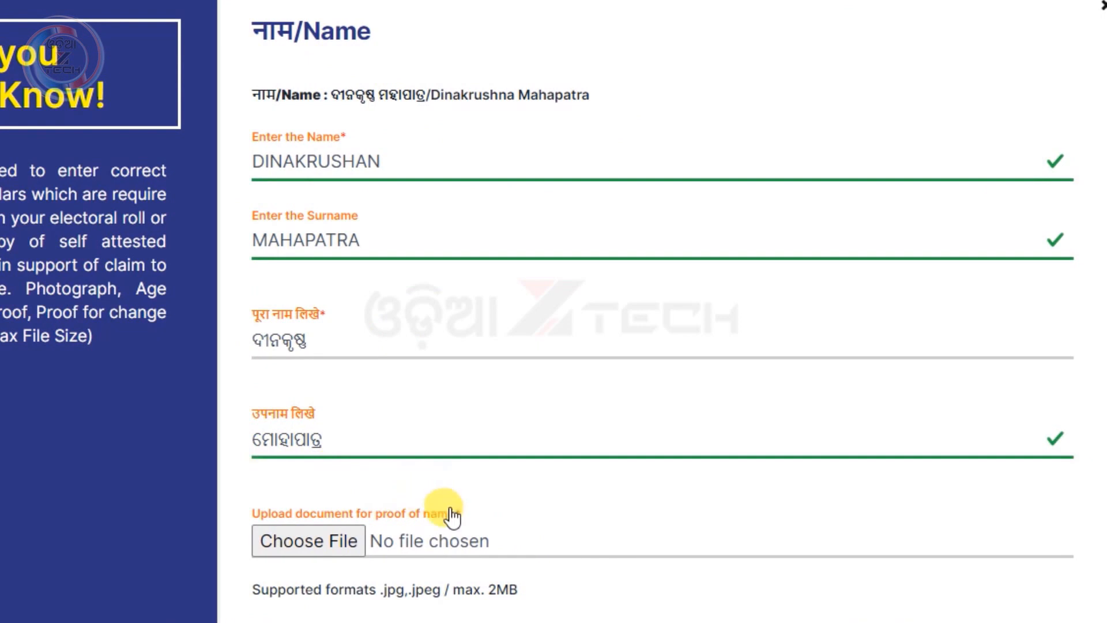
Attach PAN CARD.jpeg as the proof-of-name document.
scroll(444, 502, "down", 3)
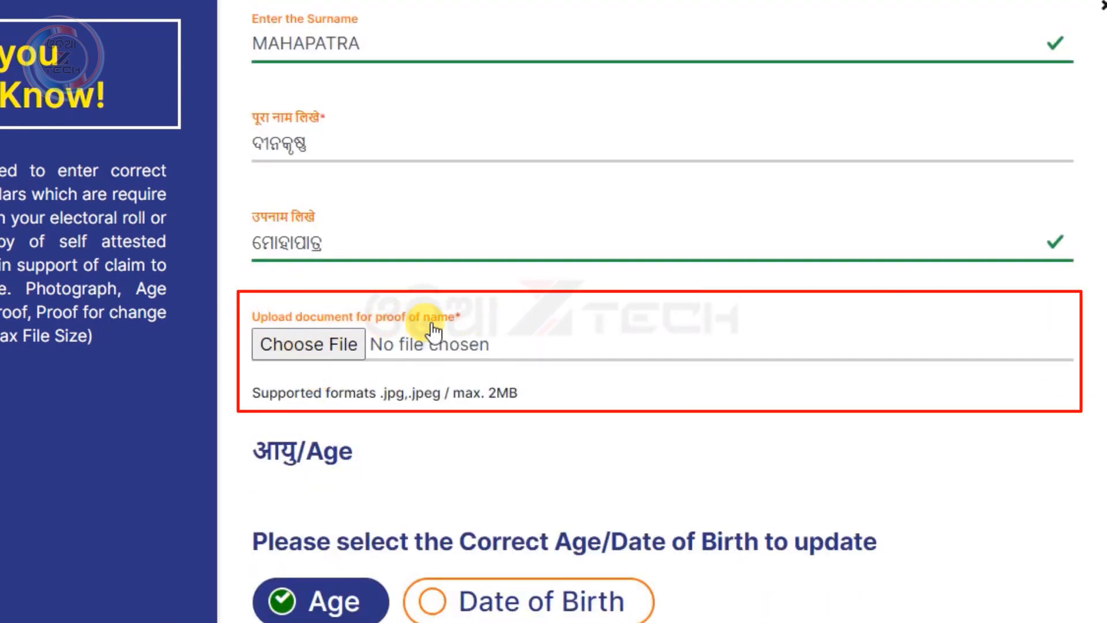
left_click(353, 341)
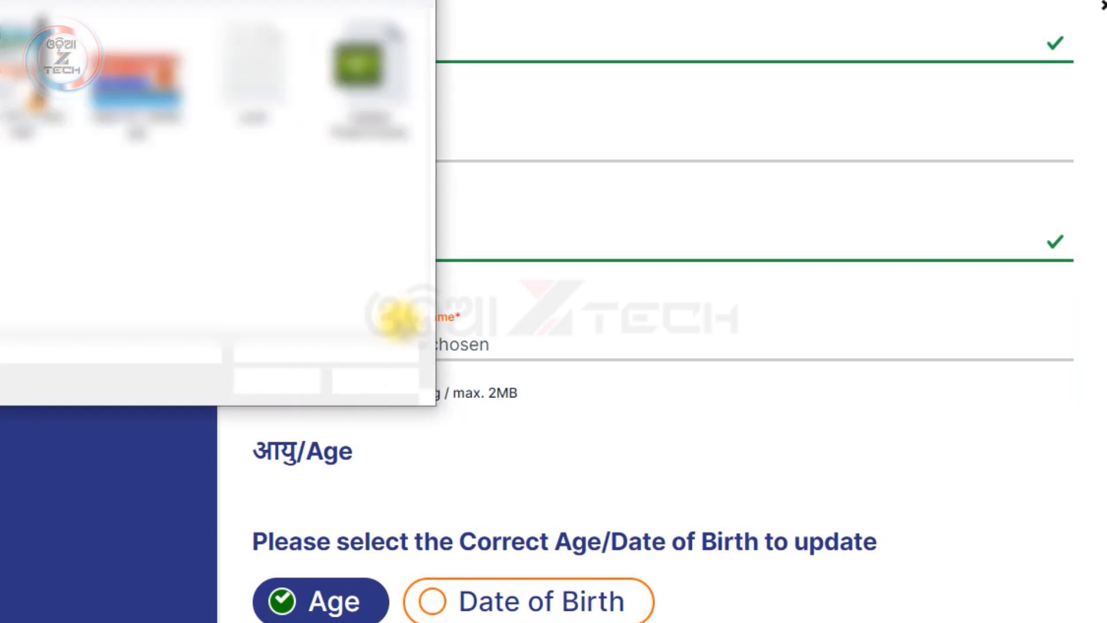
left_click(277, 379)
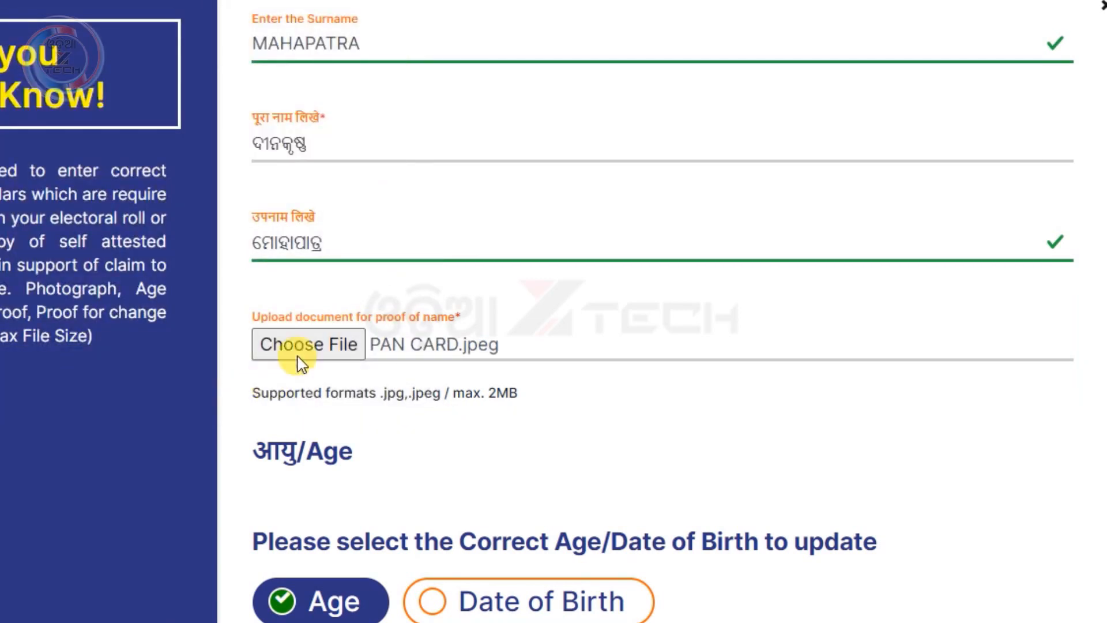
scroll(487, 464, "down", 5)
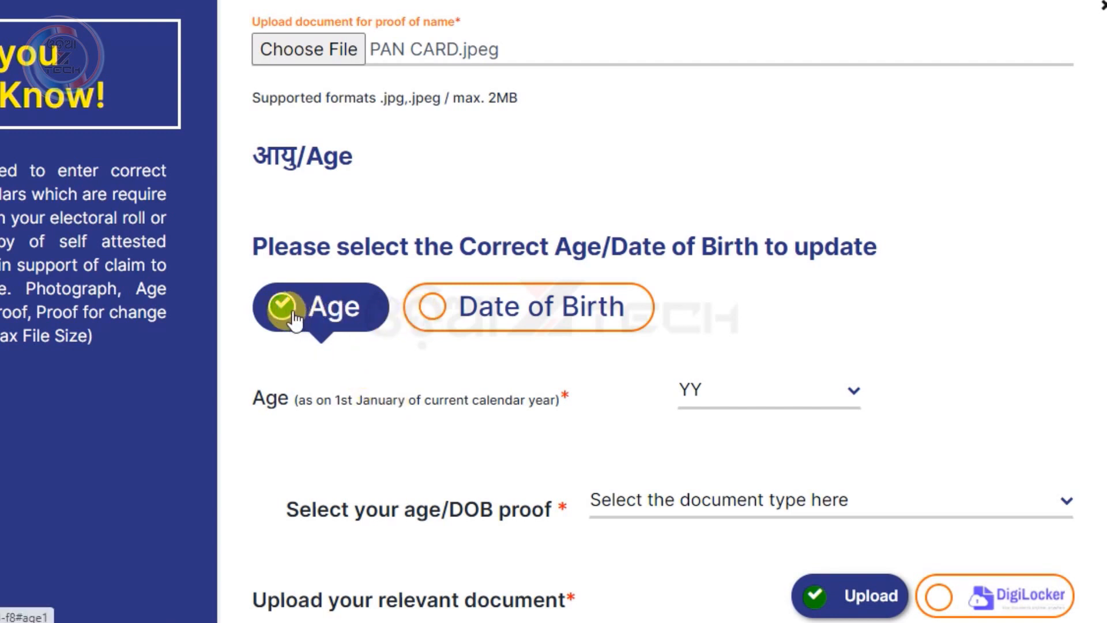
left_click(429, 306)
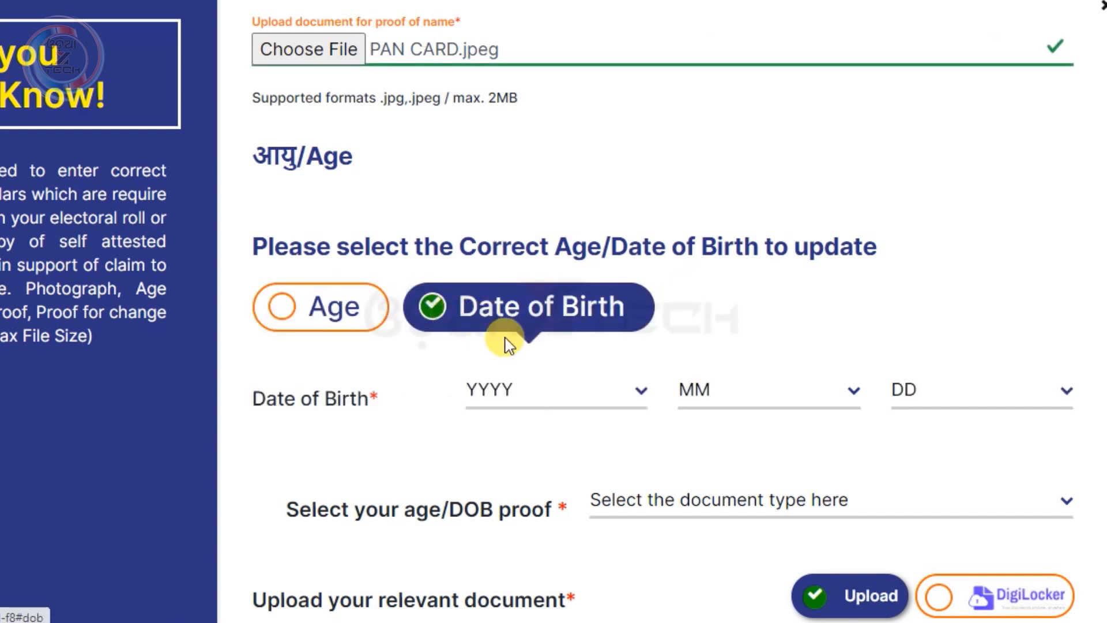
left_click(525, 392)
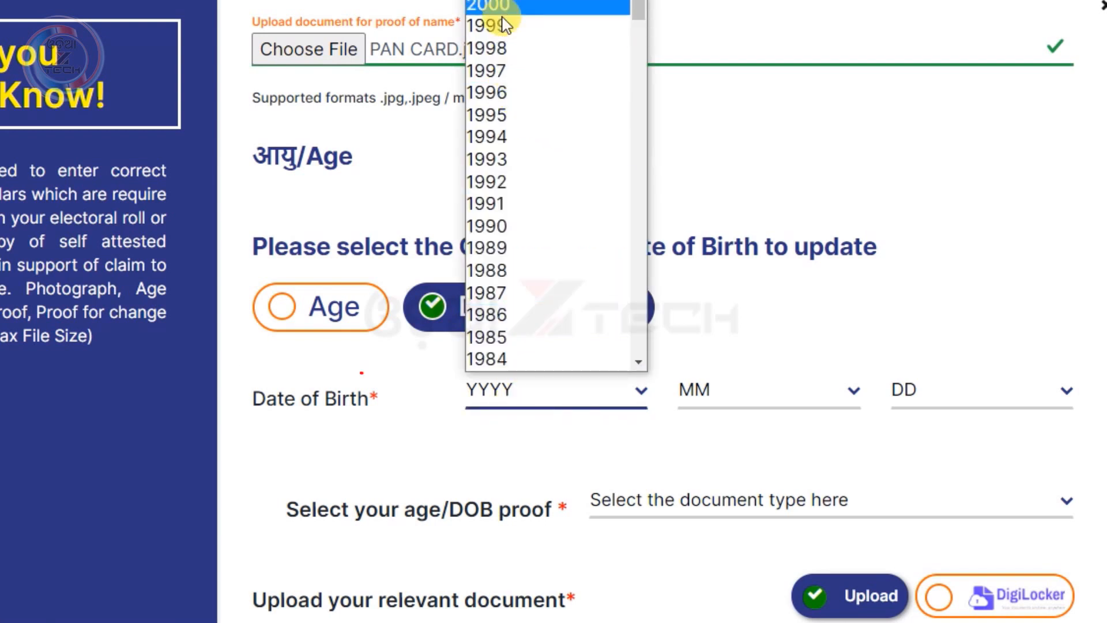
left_click(507, 115)
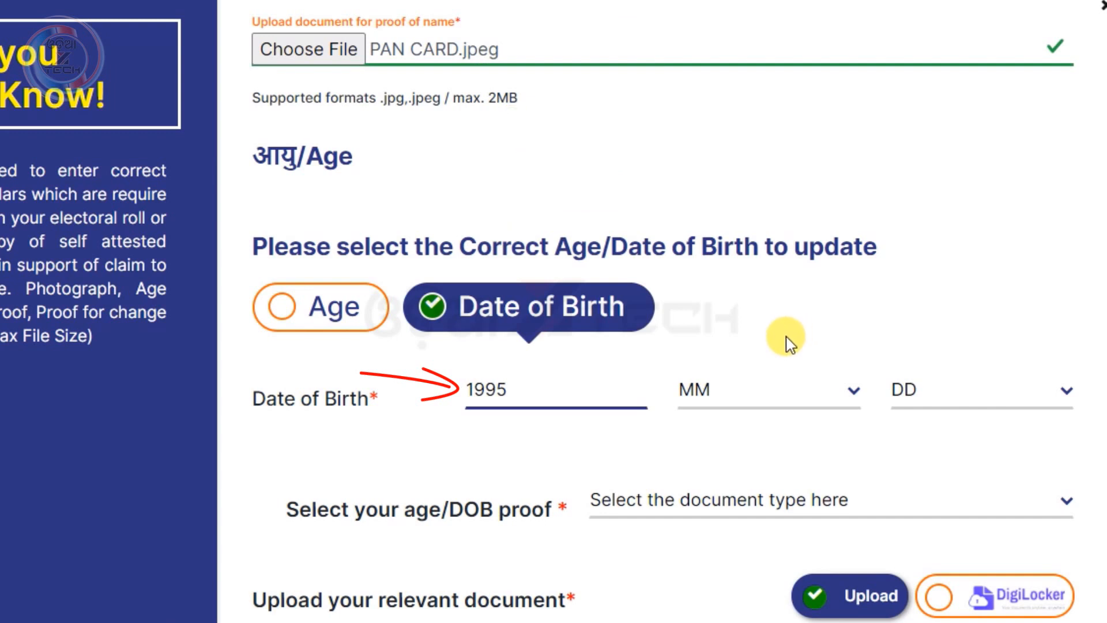
left_click(773, 384)
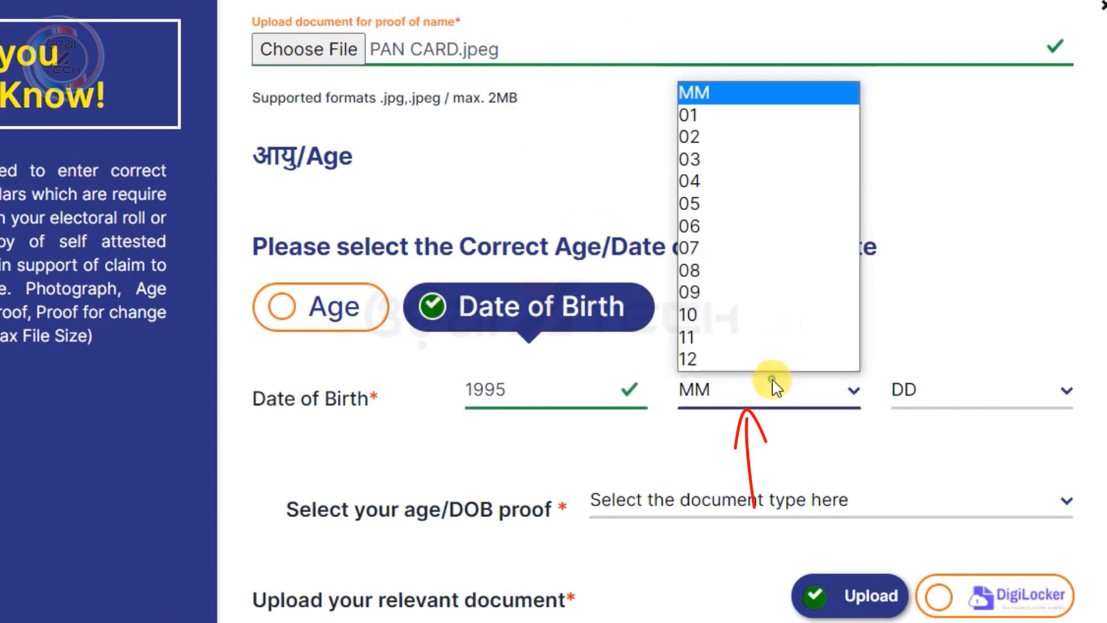
left_click(718, 226)
left_click(934, 412)
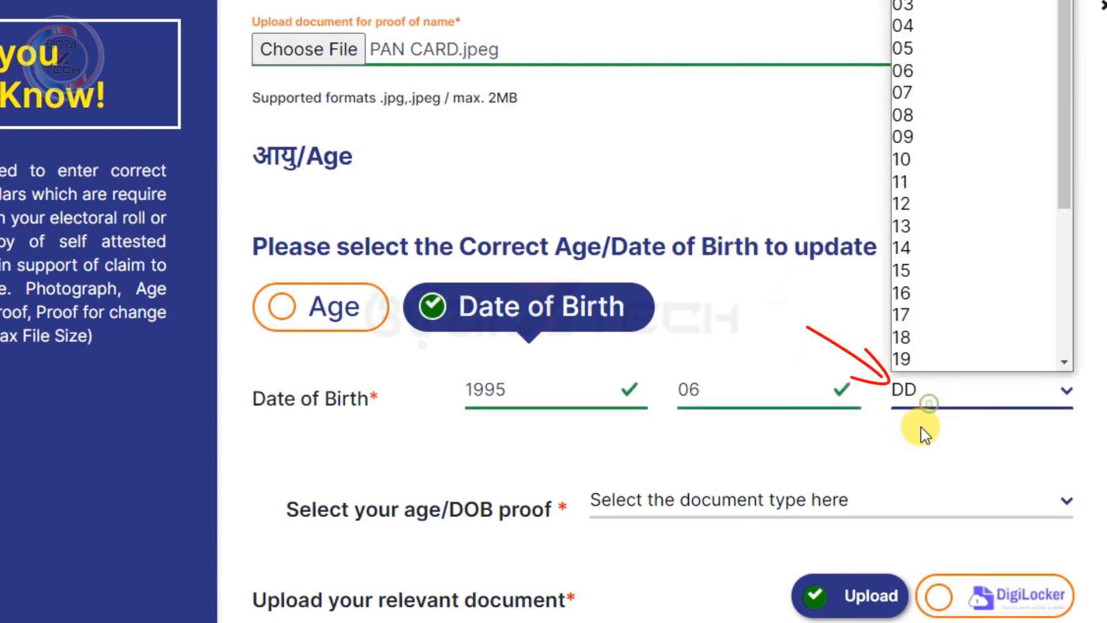
left_click(909, 88)
scroll(690, 415, "down", 3)
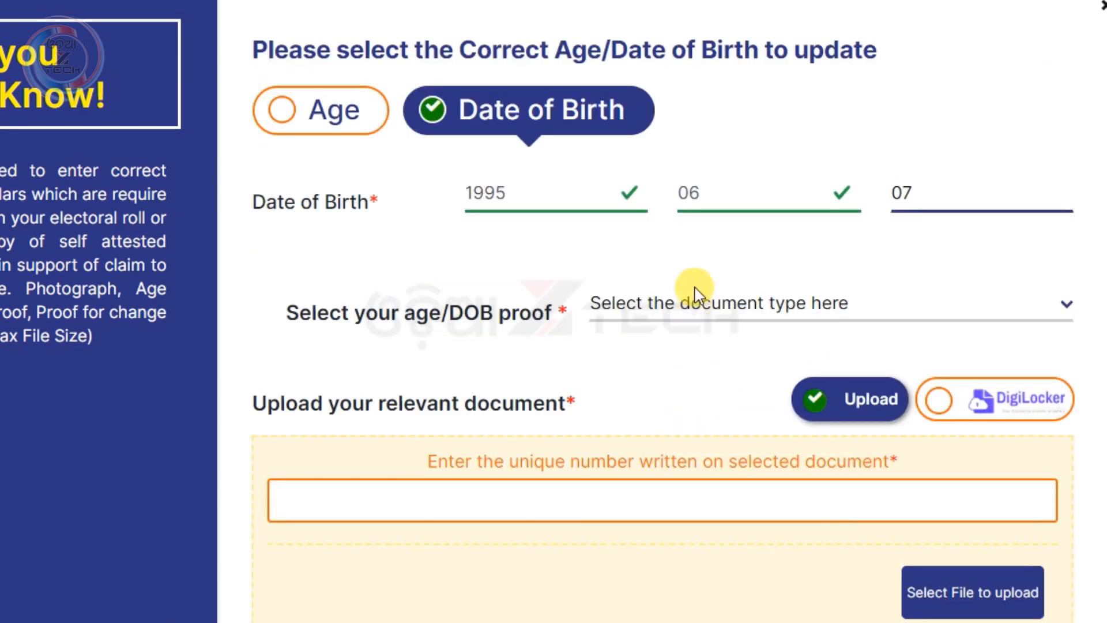
left_click(708, 311)
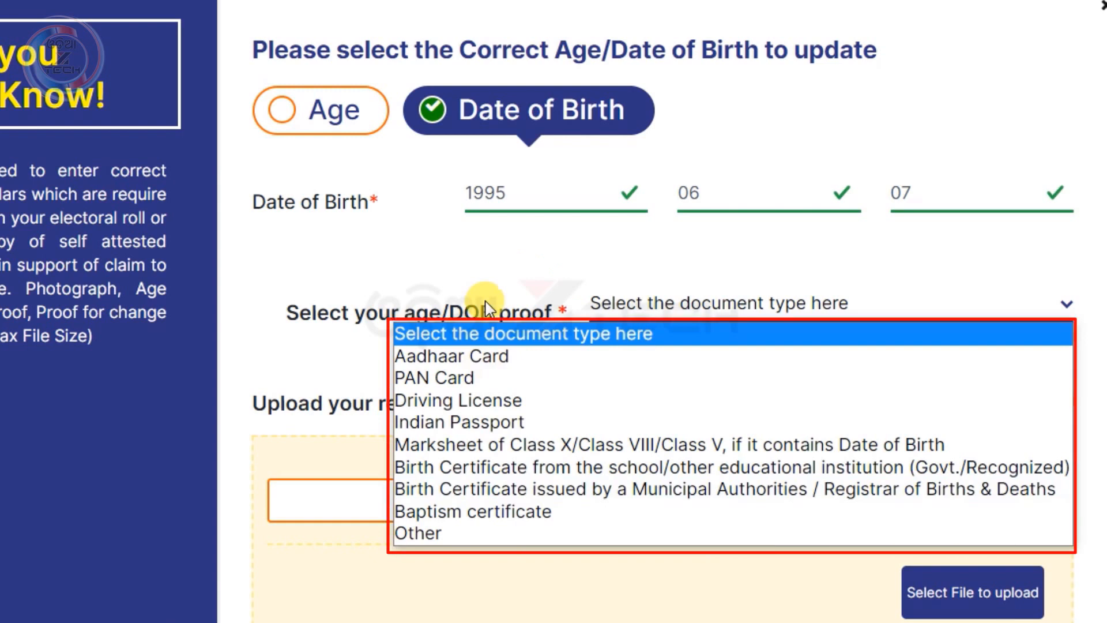
Select PAN Card as DOB proof, enter its document number, and upload PAN CARD.jpeg.
left_click(476, 378)
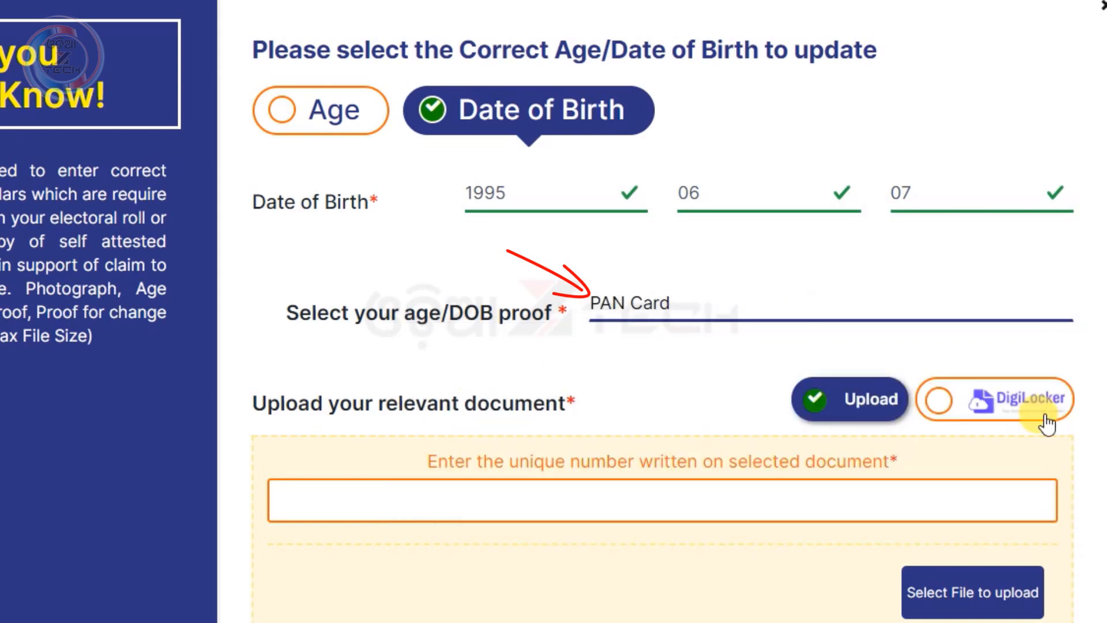
scroll(473, 496, "down", 4)
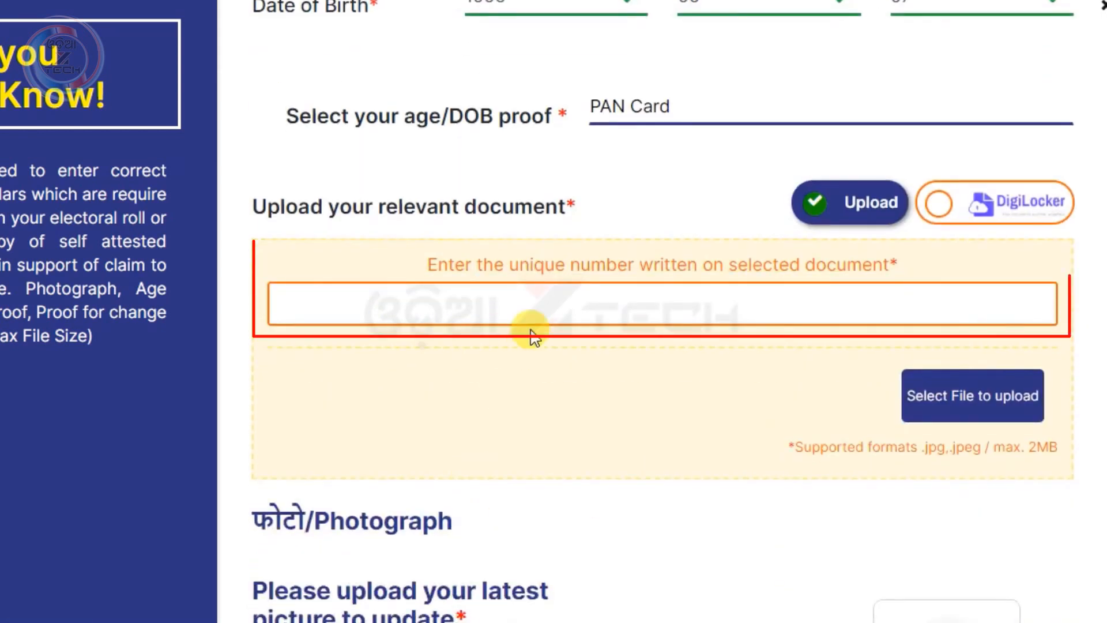
left_click(556, 305)
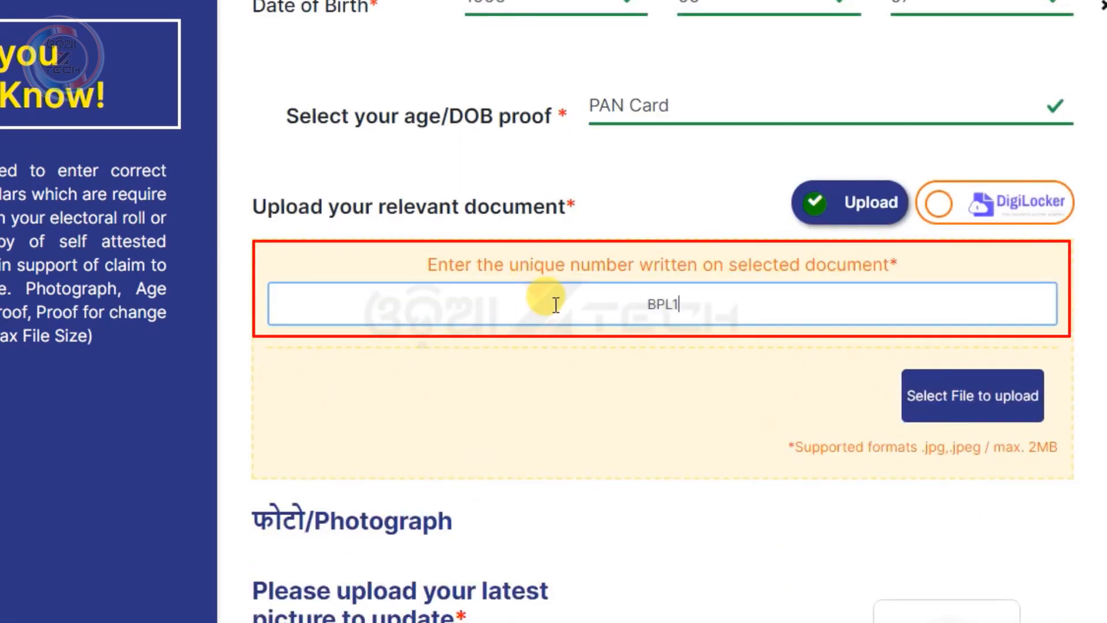
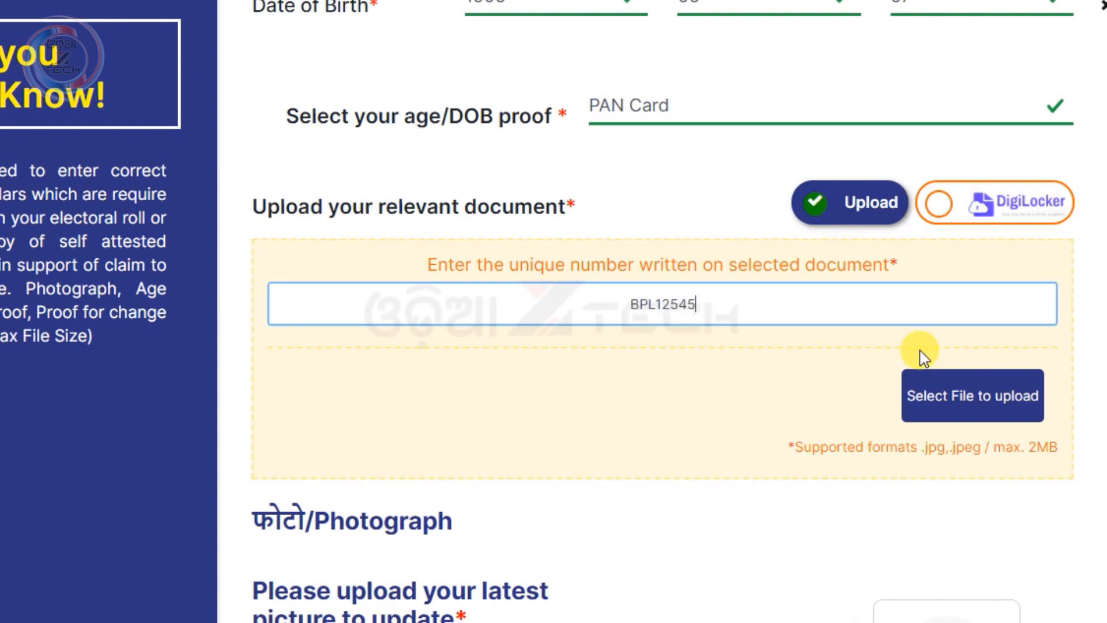
left_click(957, 391)
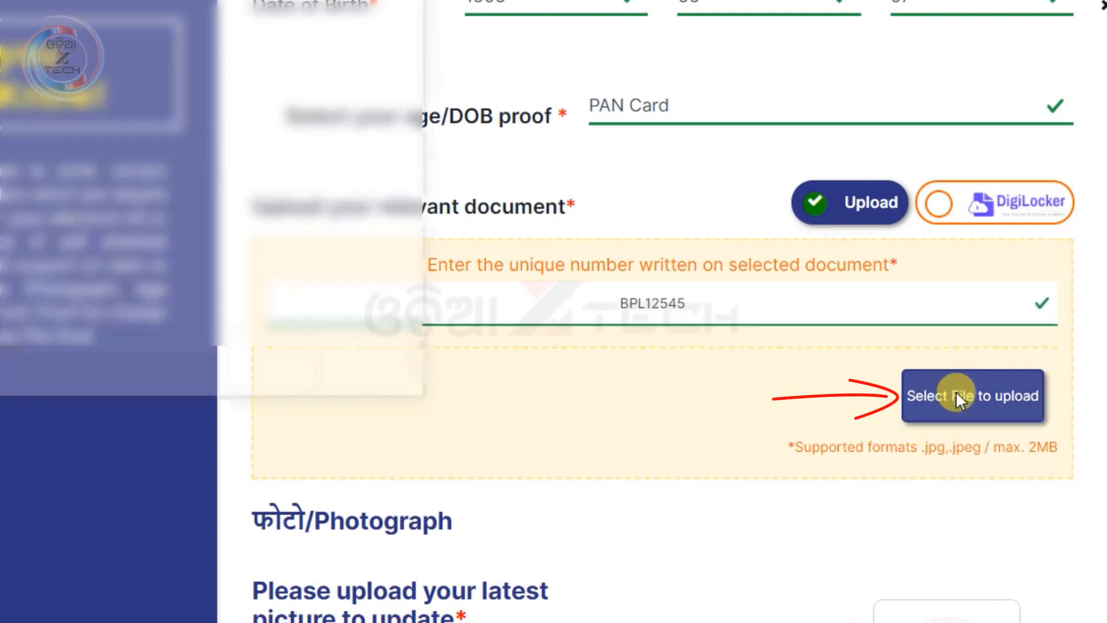
scroll(358, 231, "down", 8)
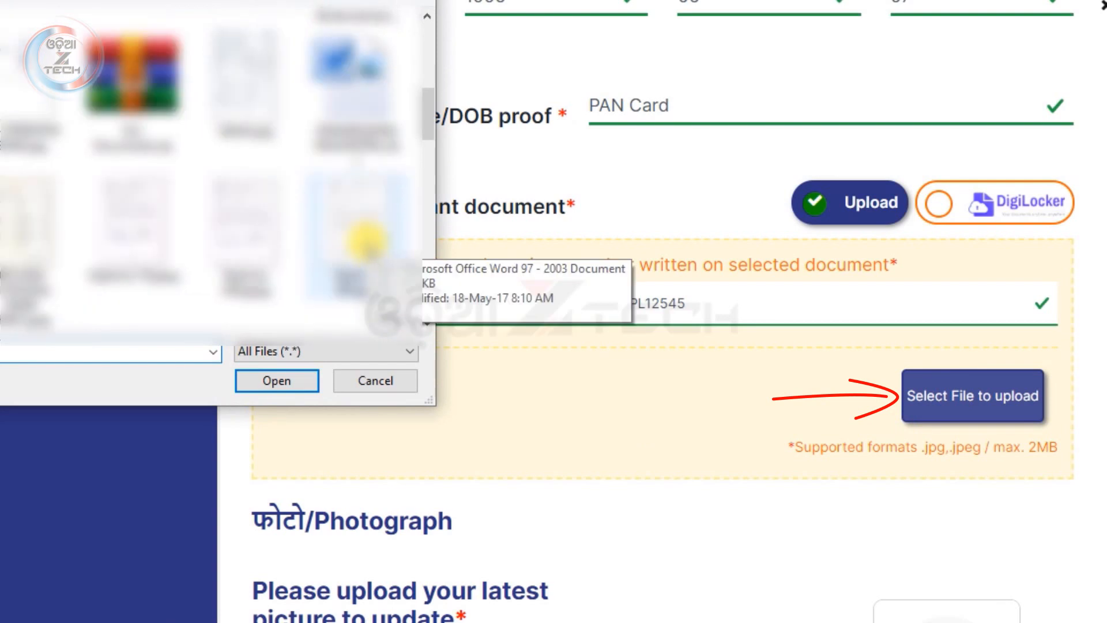
left_click(341, 218)
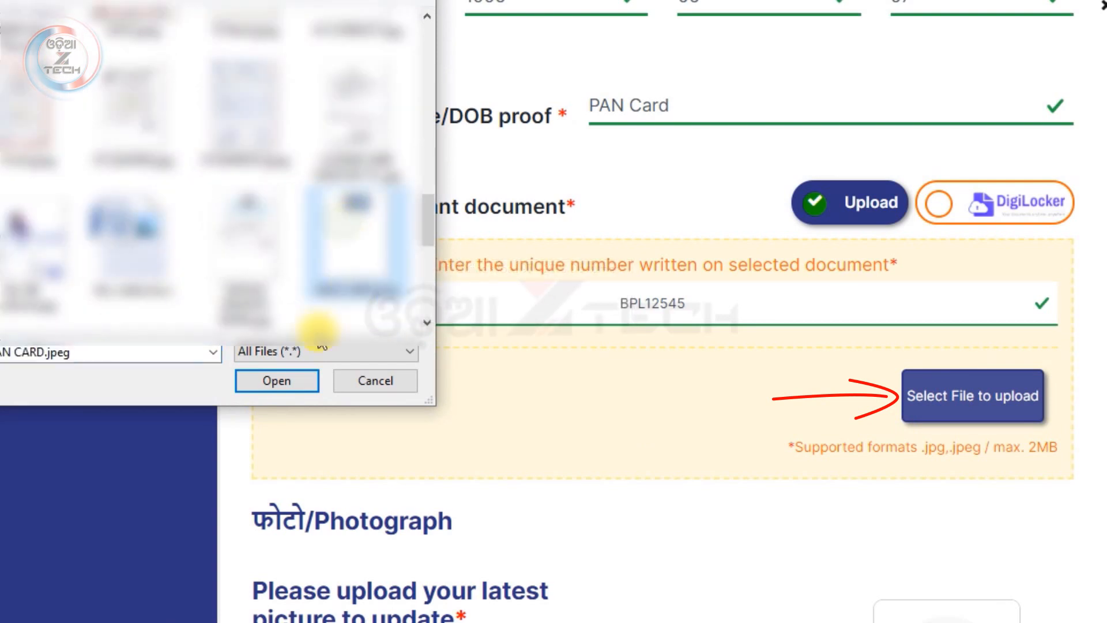
left_click(286, 383)
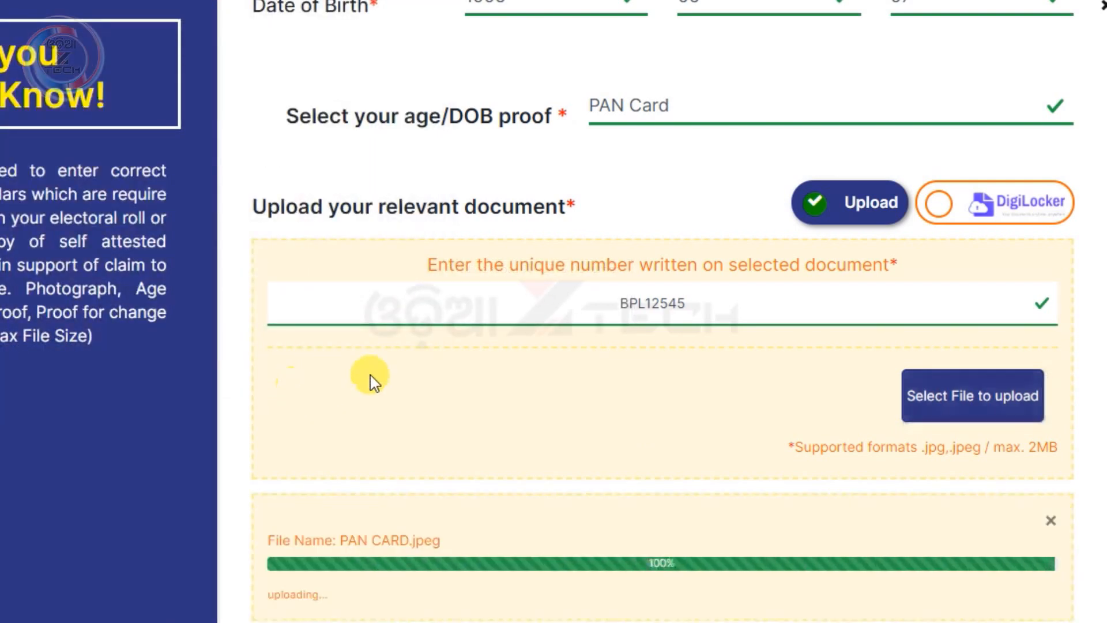
scroll(383, 457, "down", 1)
scroll(383, 457, "down", 3)
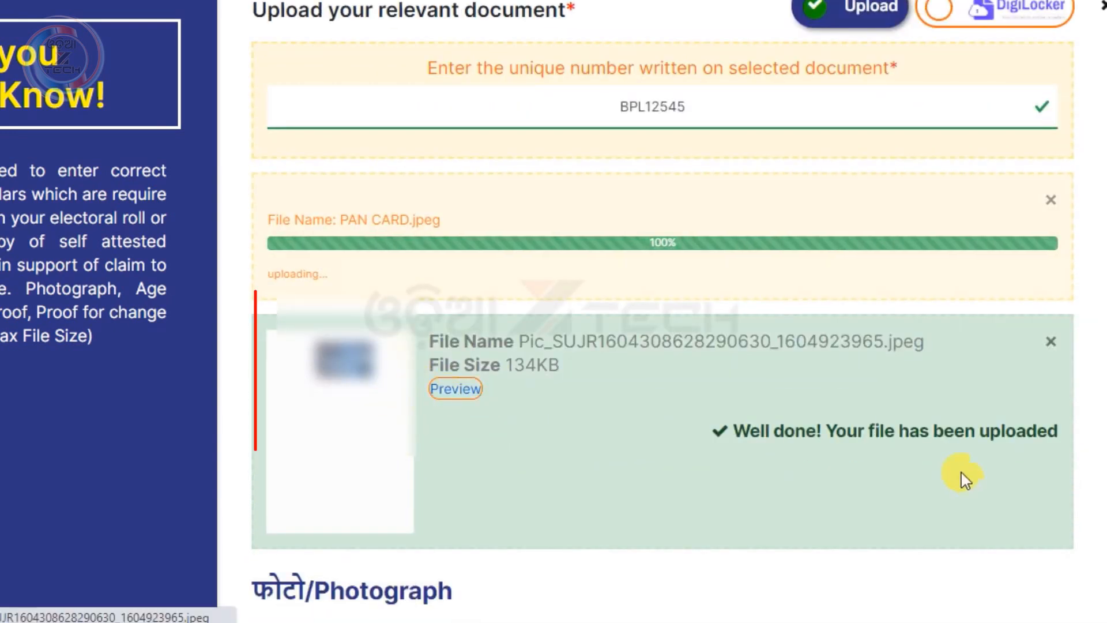
scroll(504, 553, "down", 5)
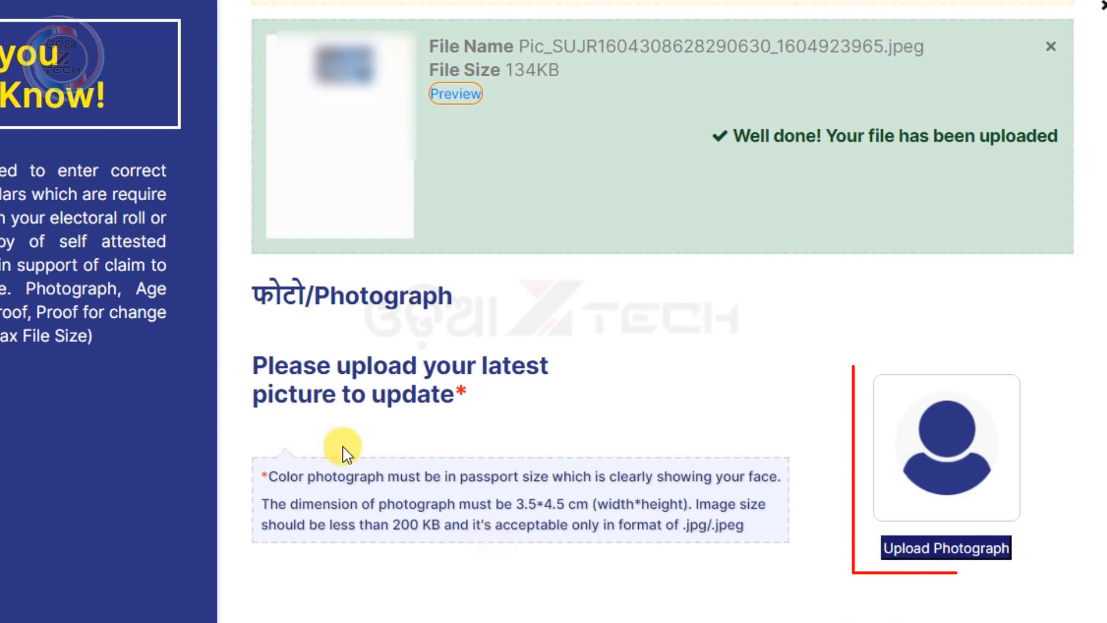
Upload a new passport photo, cropped to cover nearly the whole image.
left_click(944, 548)
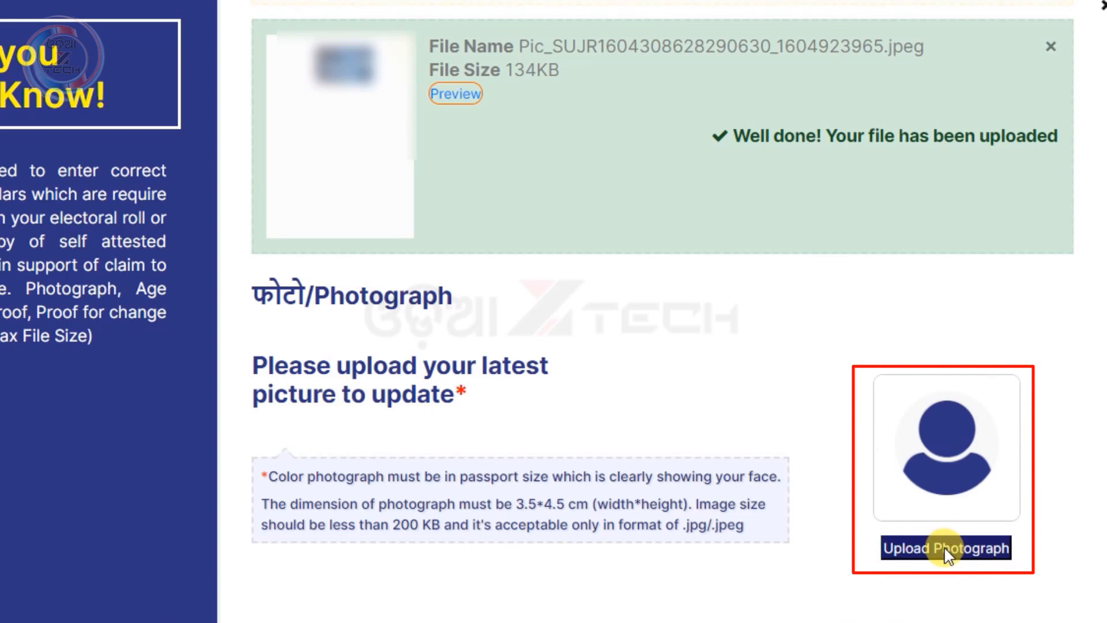
scroll(944, 546, "down", 3)
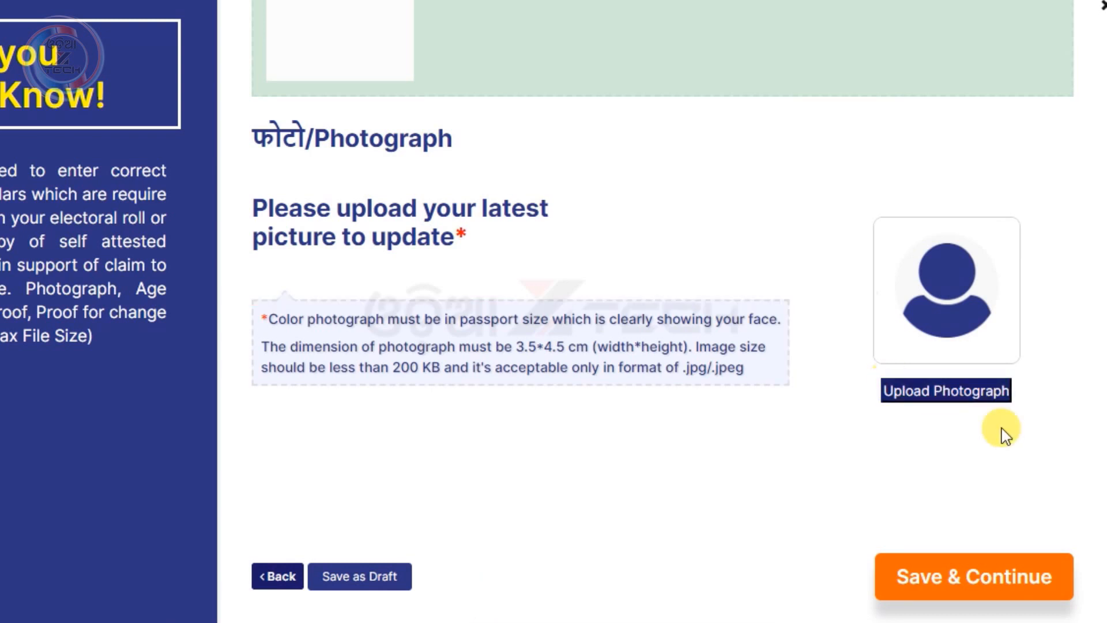
left_click(888, 382)
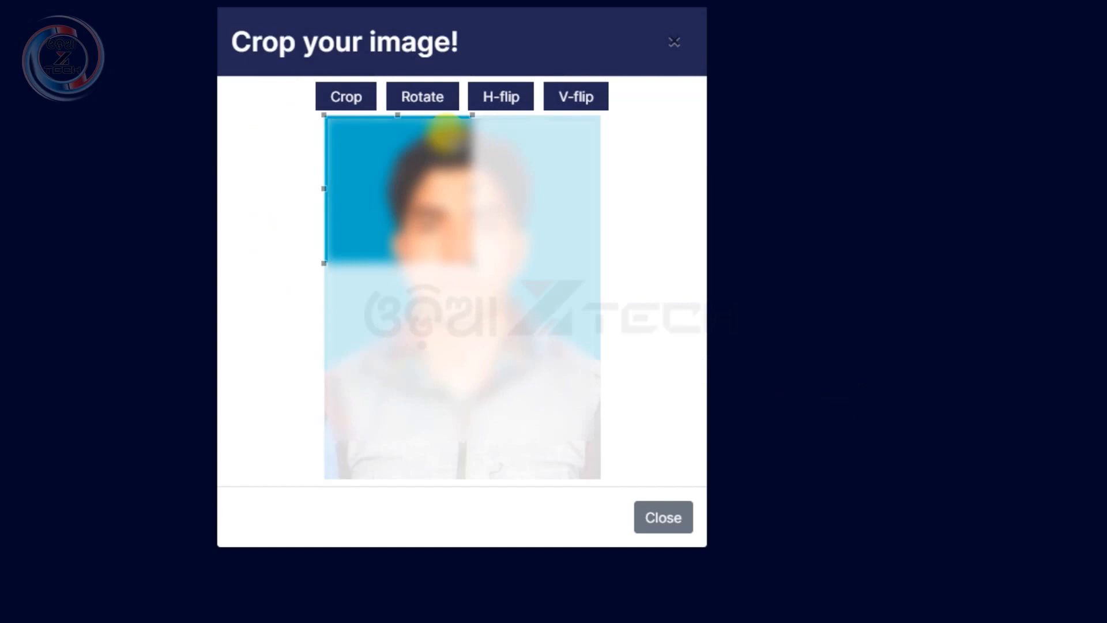
left_click(356, 97)
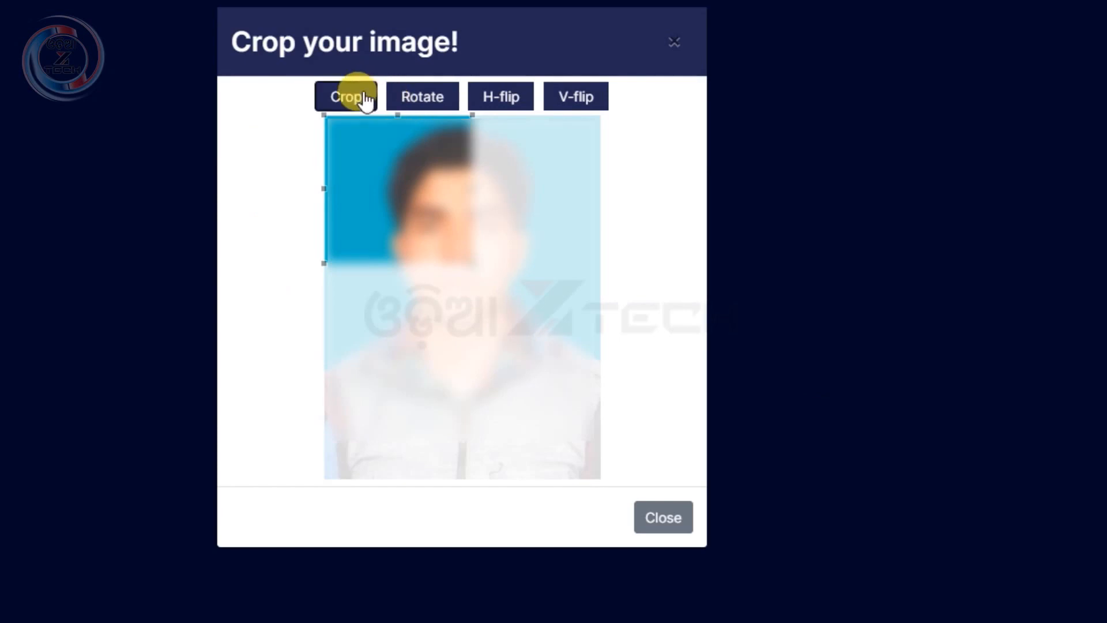
left_click_drag(472, 262, 573, 460)
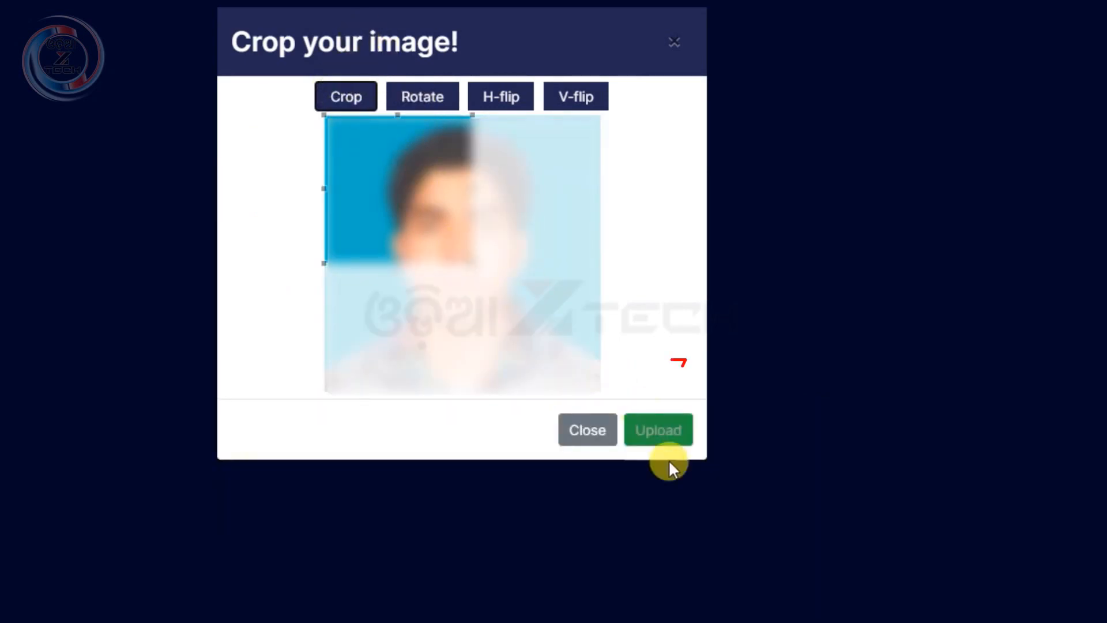
left_click(666, 446)
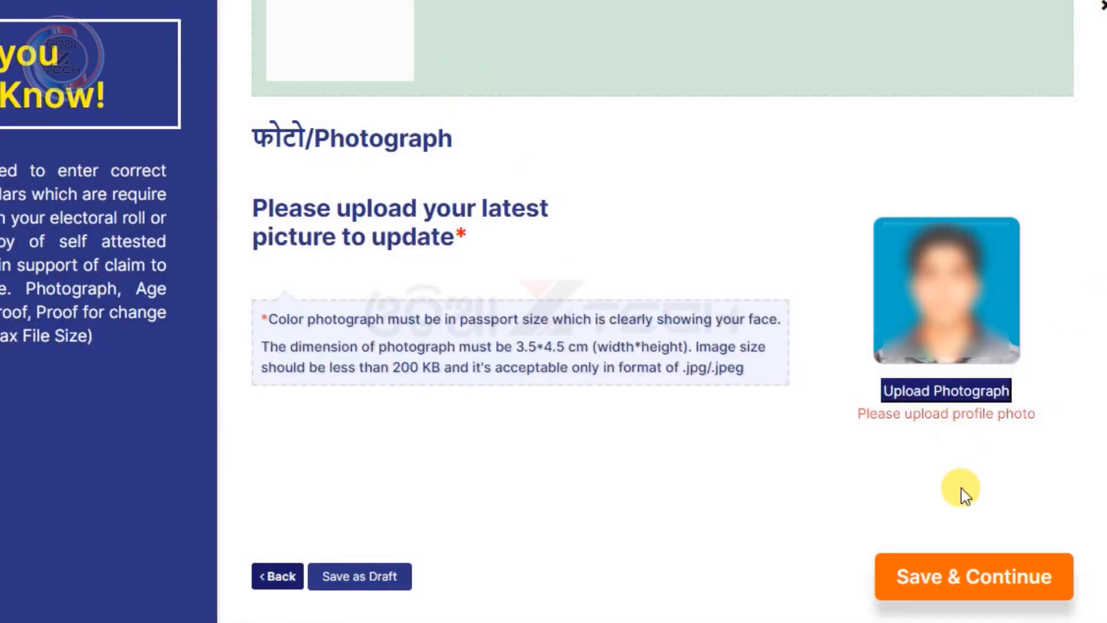
Try saving the correction form and scroll to review it.
left_click(954, 573)
scroll(839, 519, "up", 15)
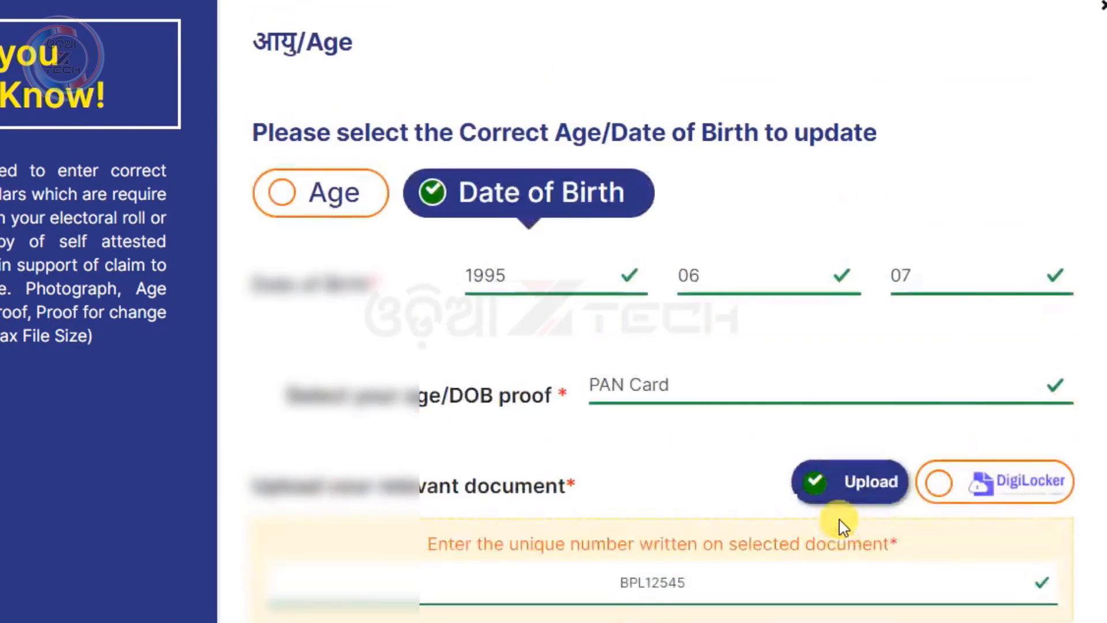
scroll(840, 519, "down", 15)
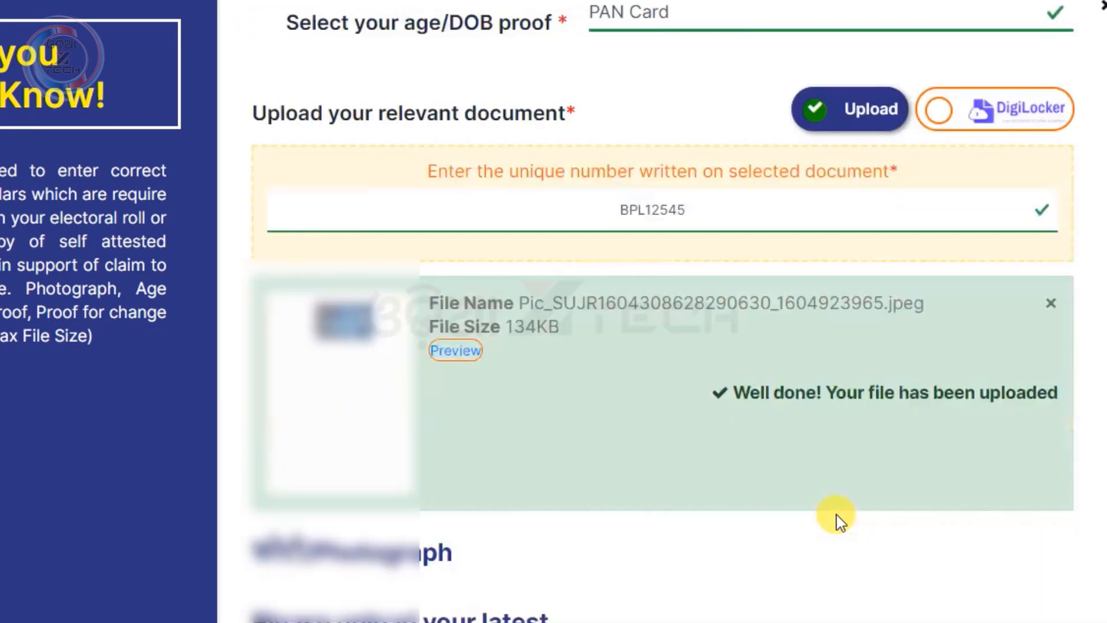
Fill in the declaration's place and the applicant's full name to reach the Form-8 preview.
left_click(943, 577)
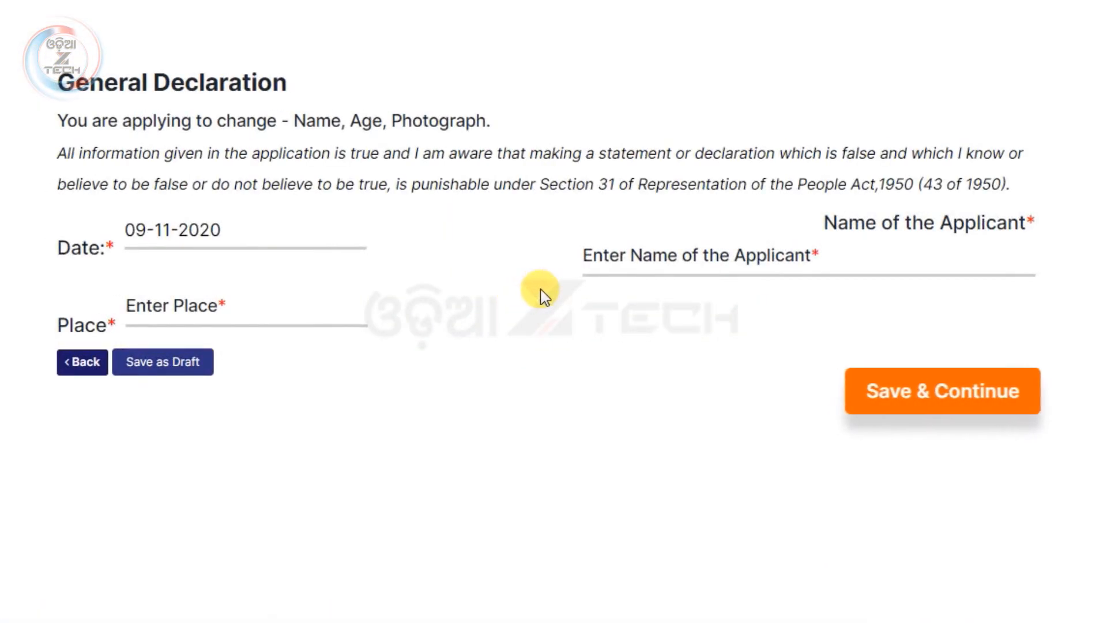
left_click(188, 299)
type("B")
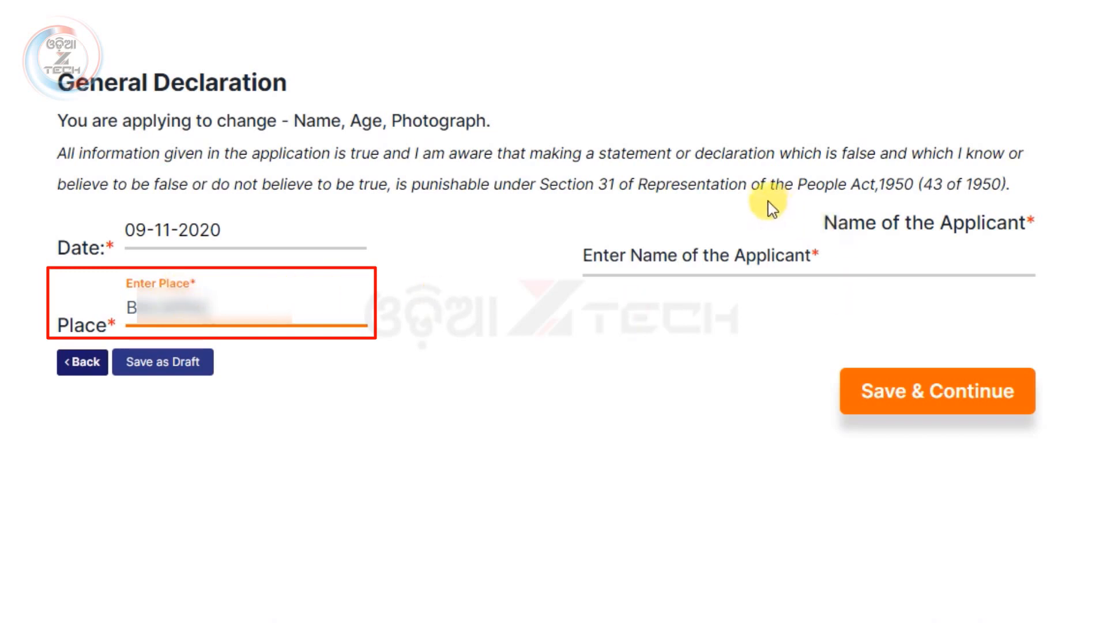
left_click(744, 248)
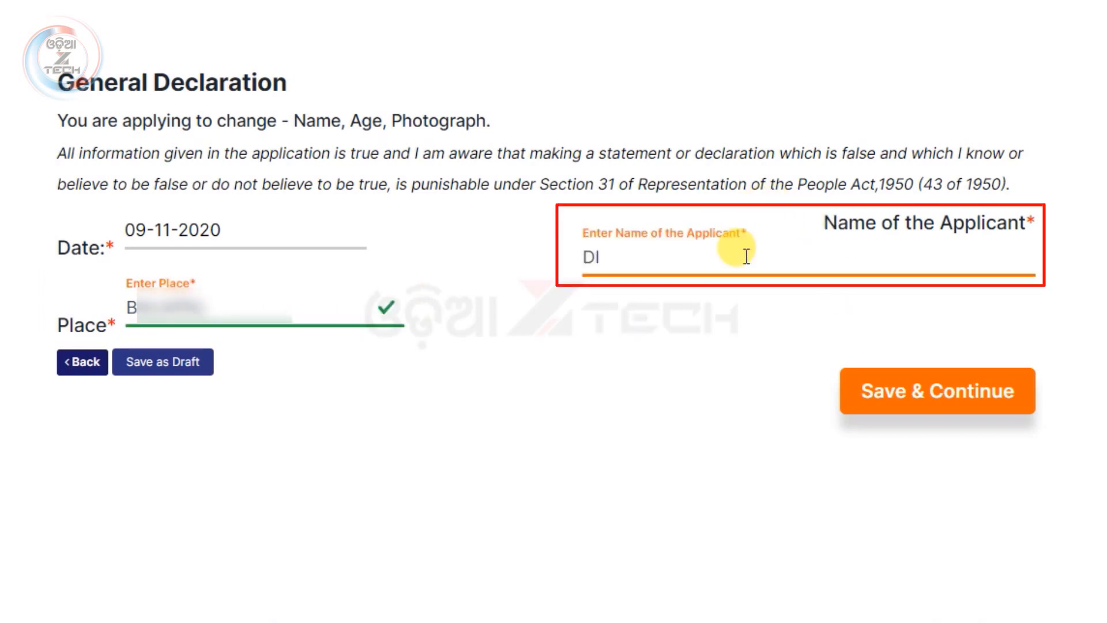
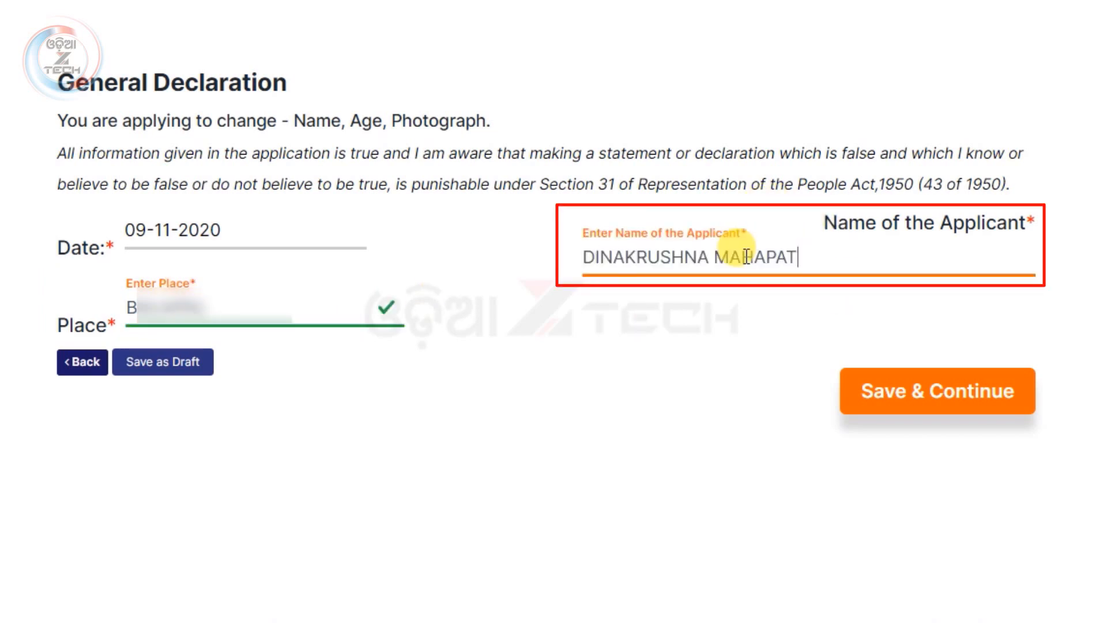
left_click(886, 396)
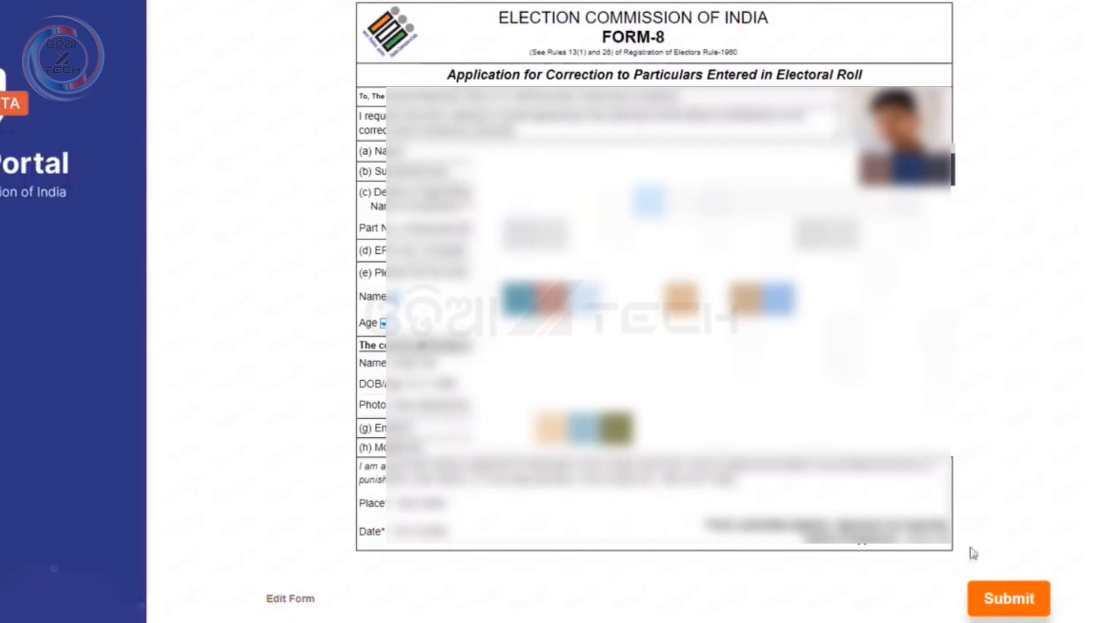
Submit the Form-8 application and select the issued reference ID on the confirmation page.
left_click(1009, 599)
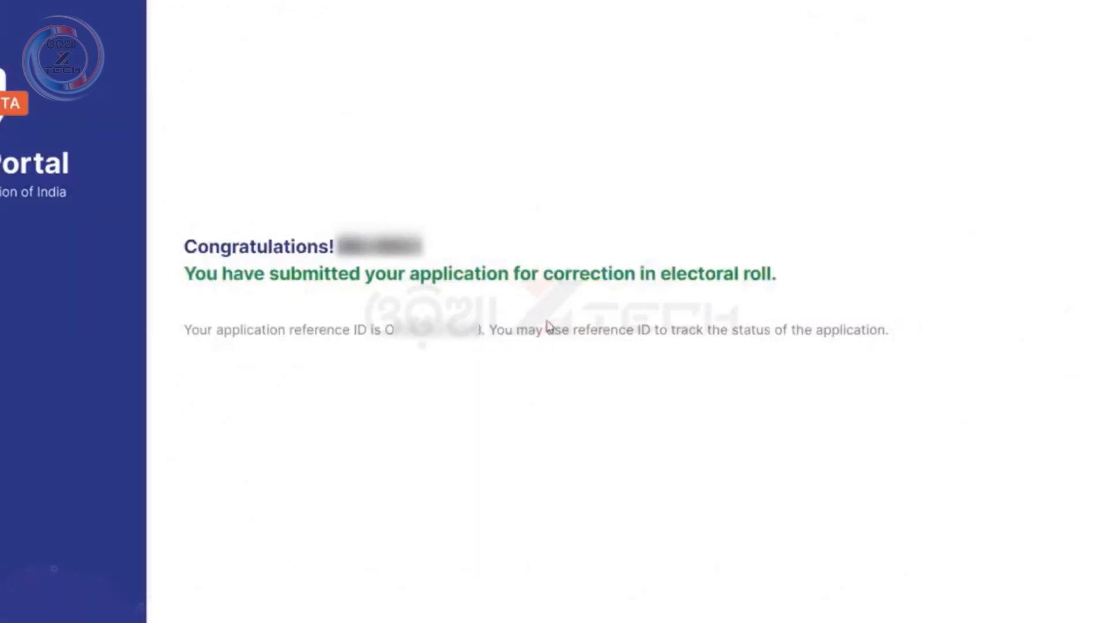
left_click_drag(388, 331, 482, 329)
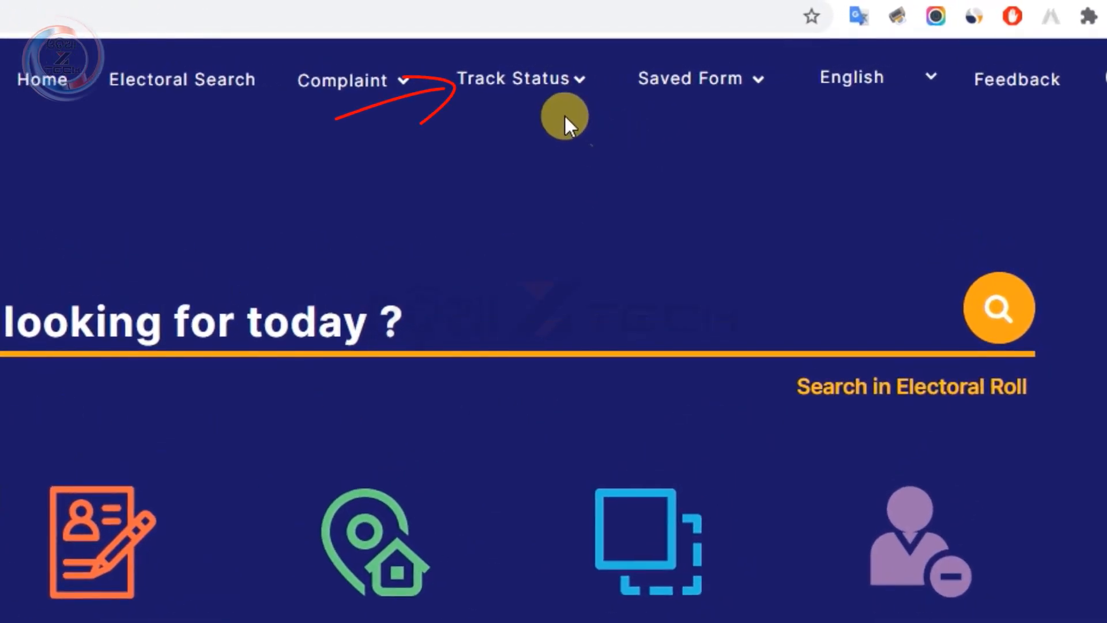
Check the Form-8 application's status by reference ID under Track Status's Application tab.
left_click(557, 95)
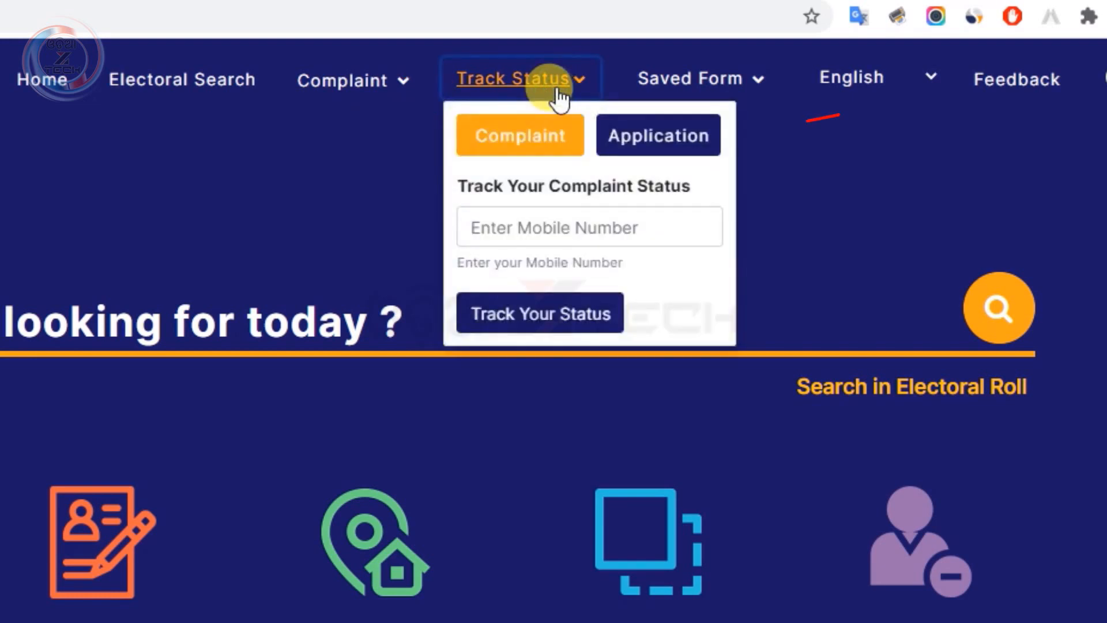
left_click(657, 153)
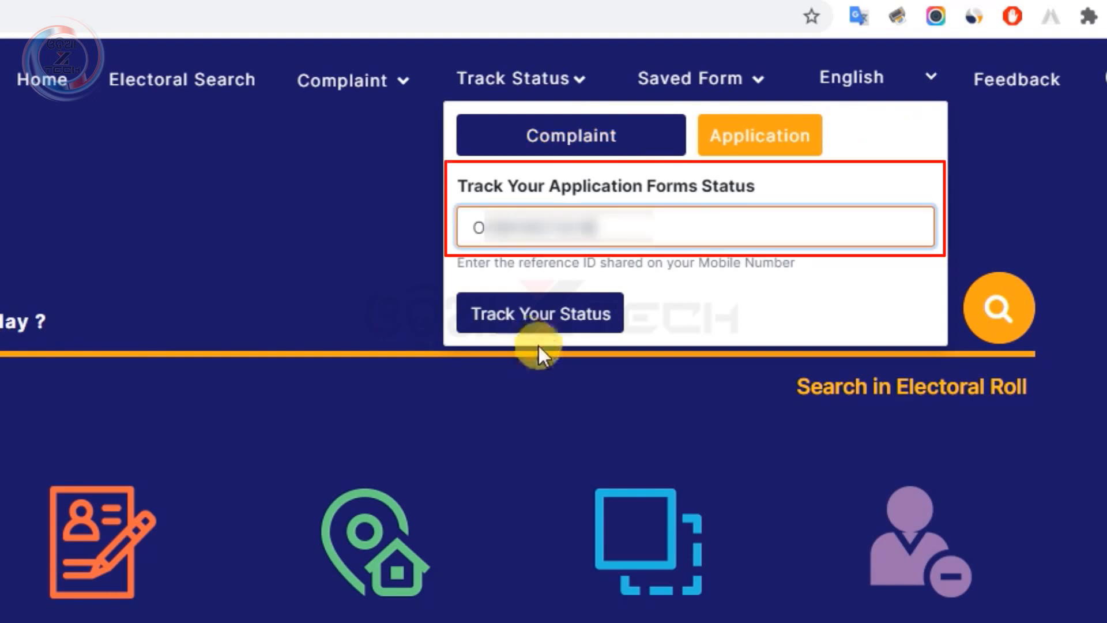
left_click(550, 327)
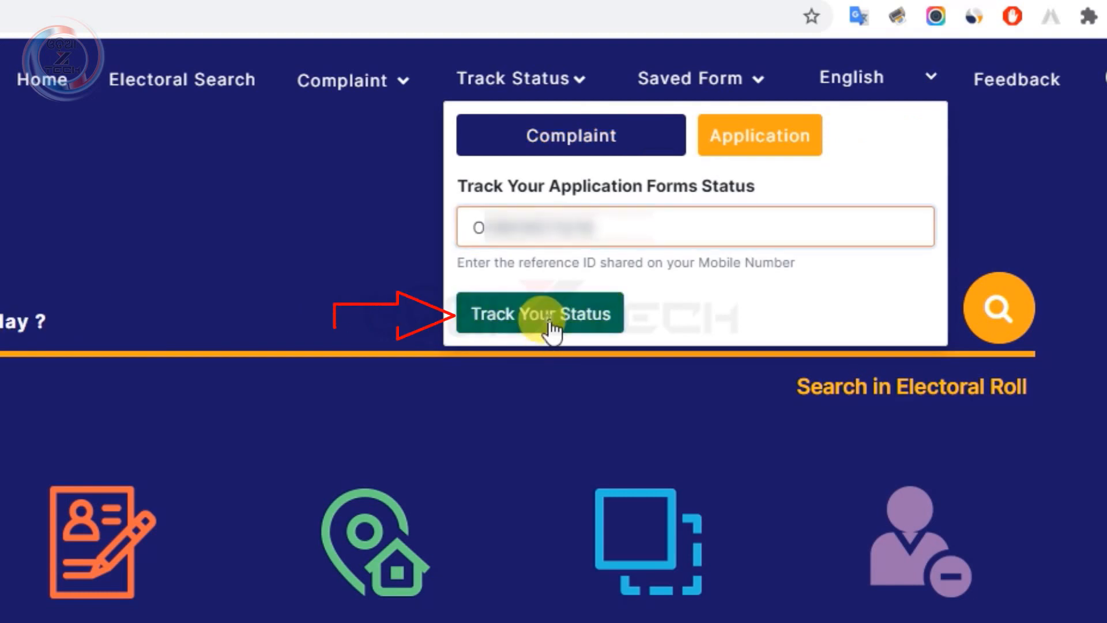